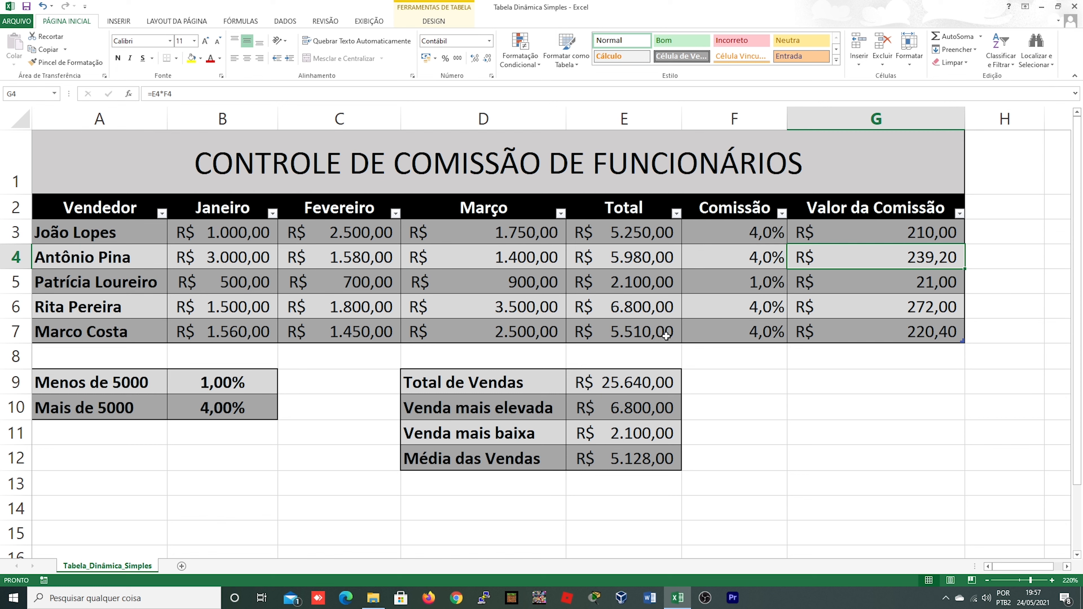
Step: Create a pivot table on a new worksheet from the employee commission table in A2:G7
drag(77, 213, 858, 332)
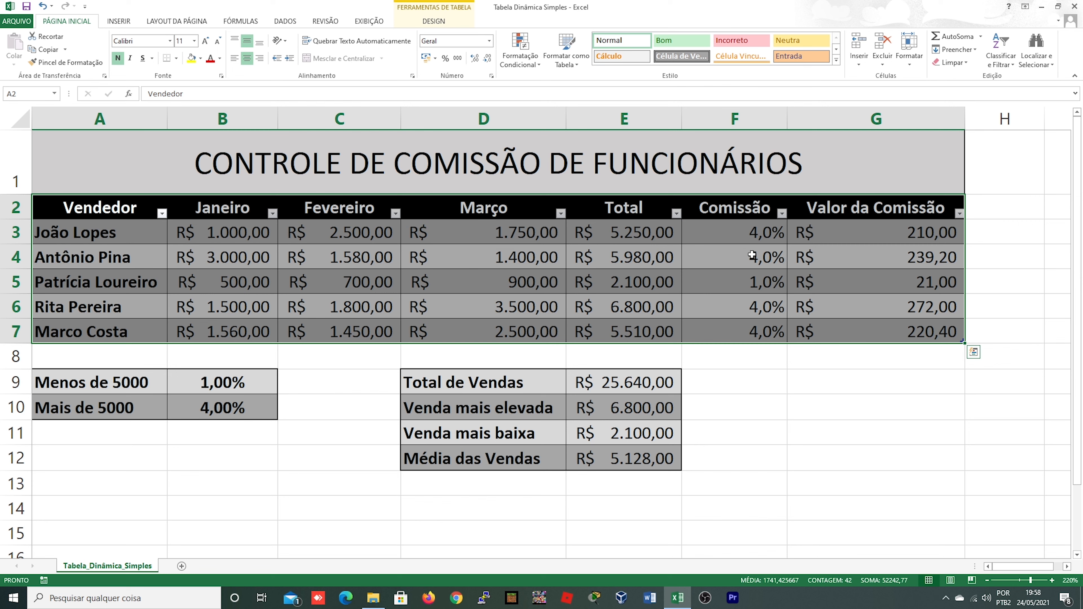
click(119, 22)
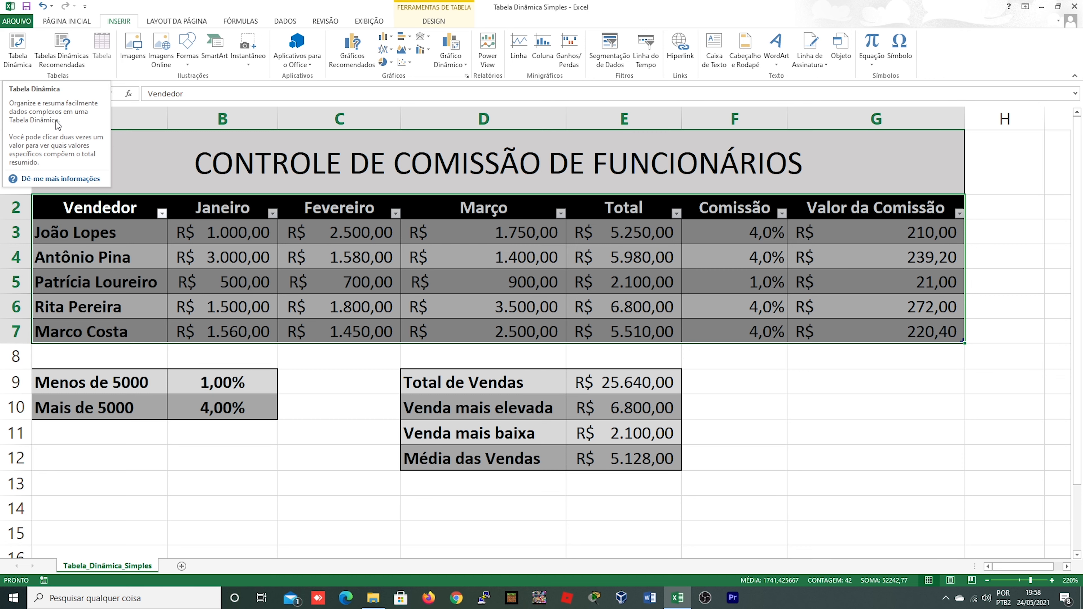
click(18, 56)
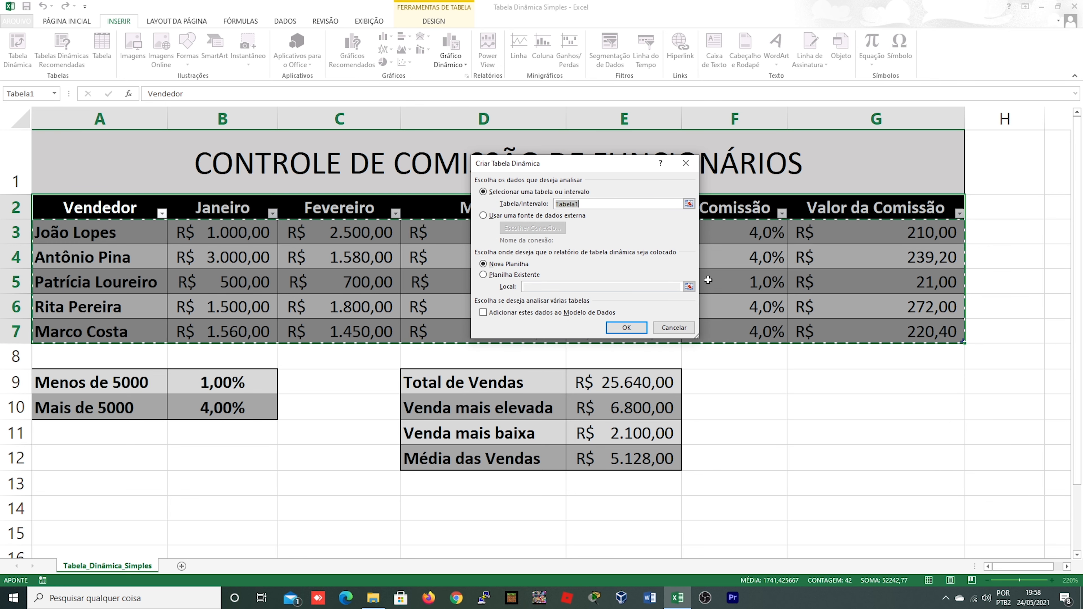
click(626, 329)
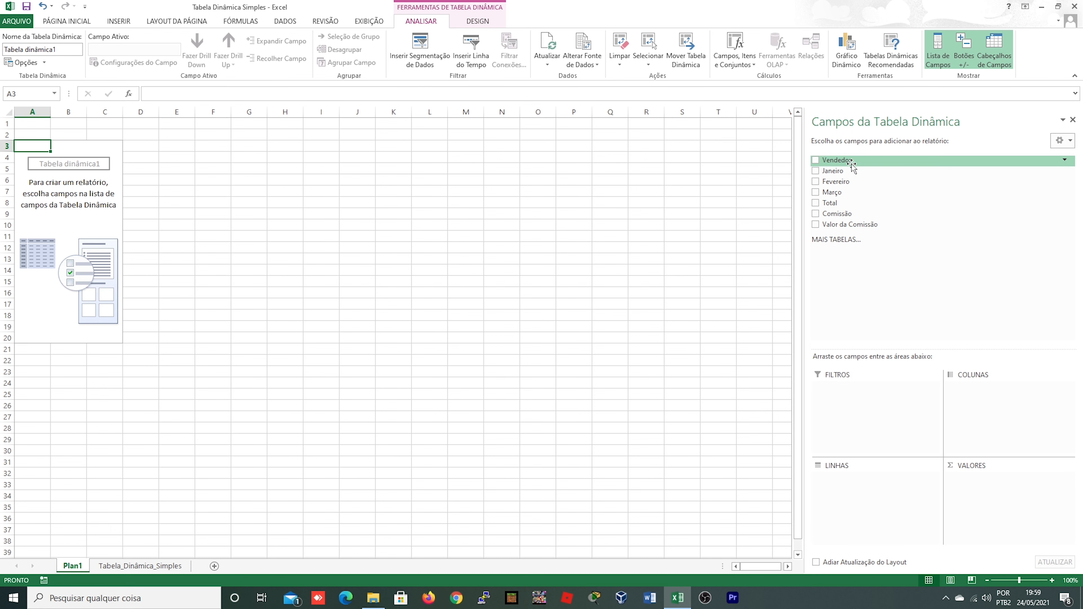
Step: Add Vendedor to the pivot table's rows and Janeiro to its values as a sum
drag(843, 164, 857, 486)
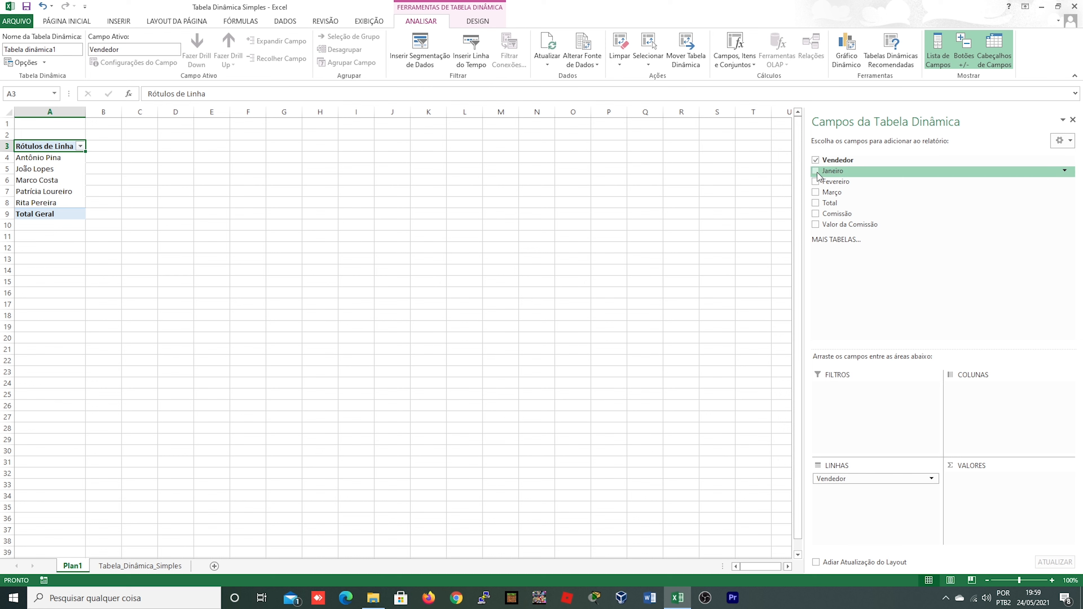
drag(838, 172, 976, 482)
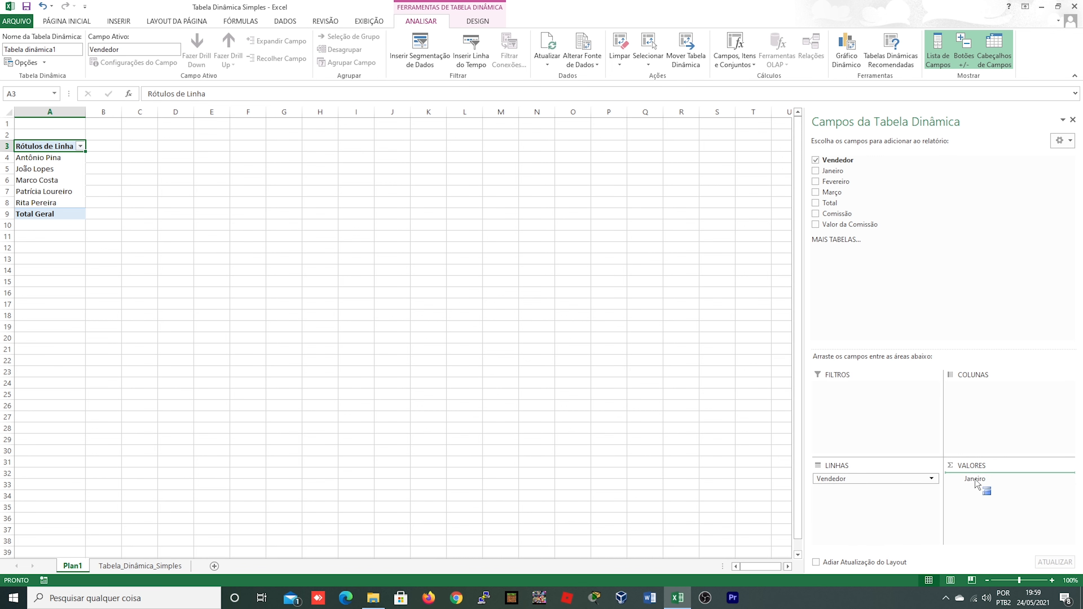
drag(976, 484, 977, 484)
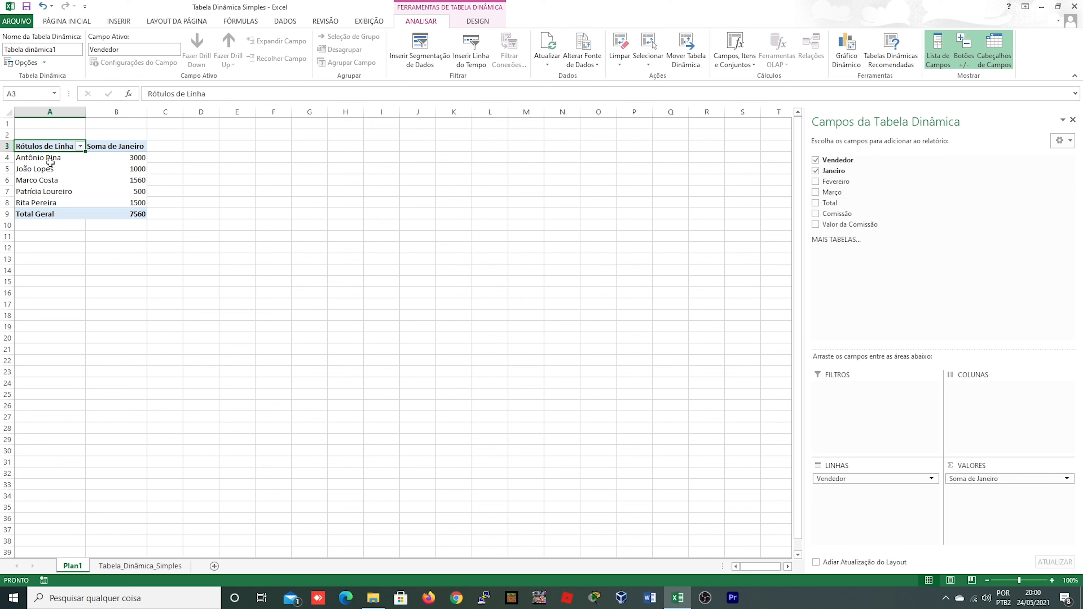
Step: Copy the Janeiro pivot table to cell D3 and autofit columns D and E to their contents
drag(50, 148, 130, 215)
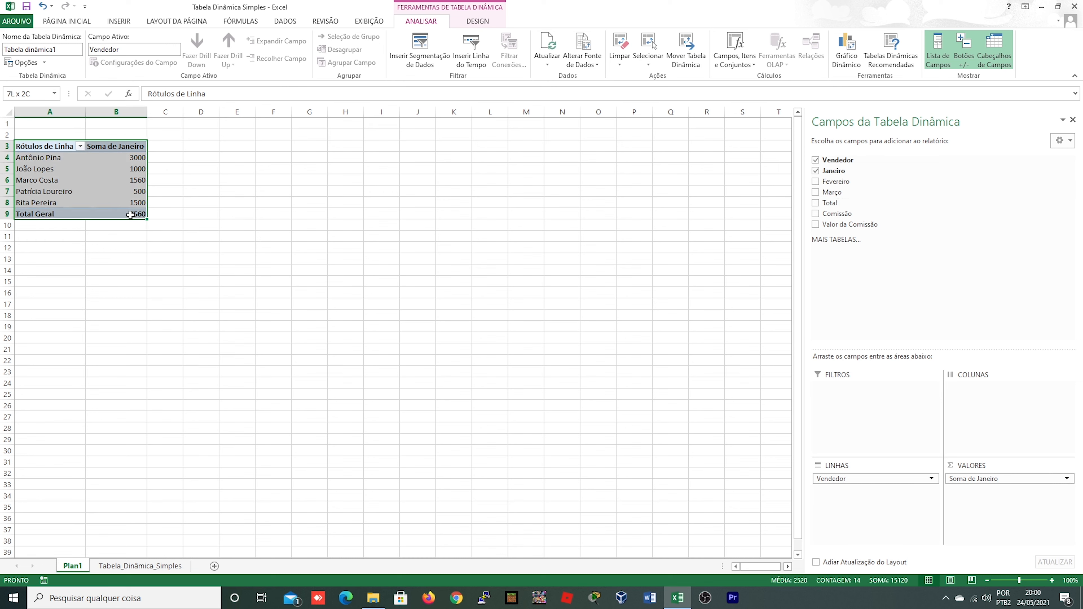
key(ctrl+c)
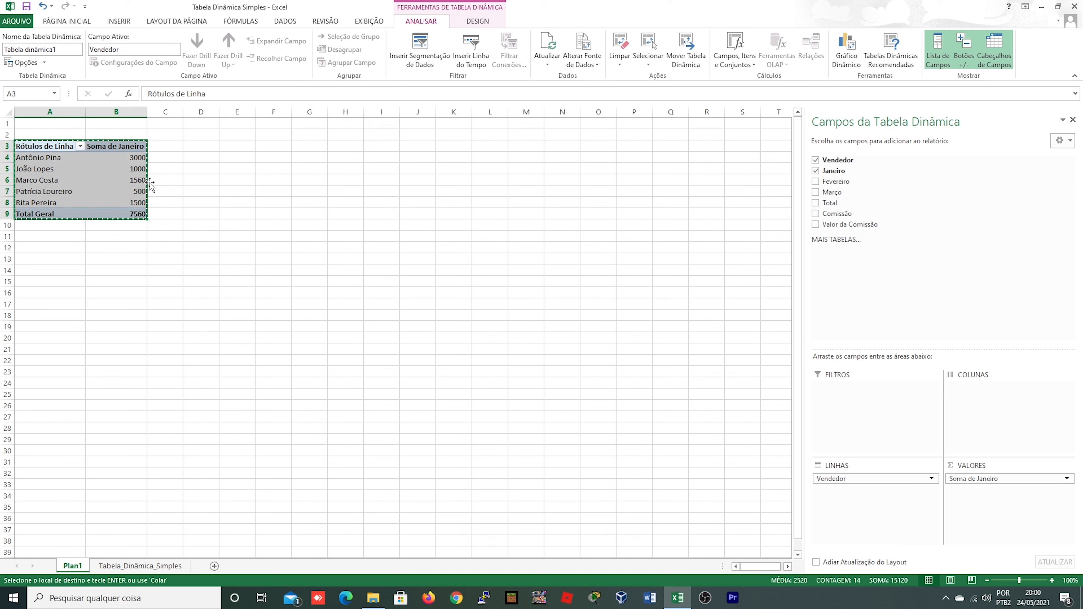
click(203, 142)
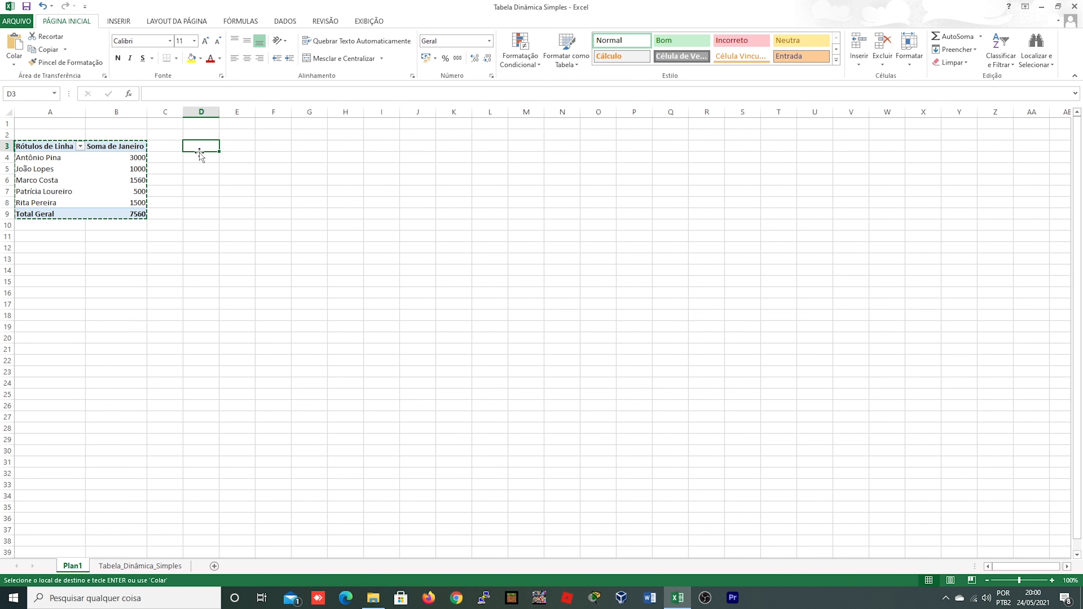
key(ctrl+v)
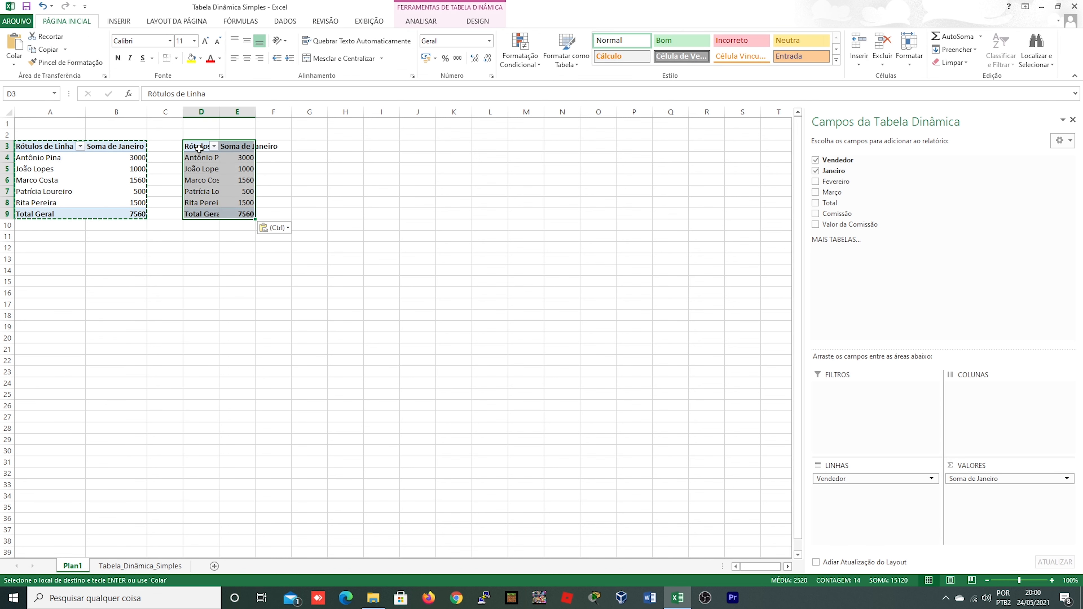
double_click(220, 112)
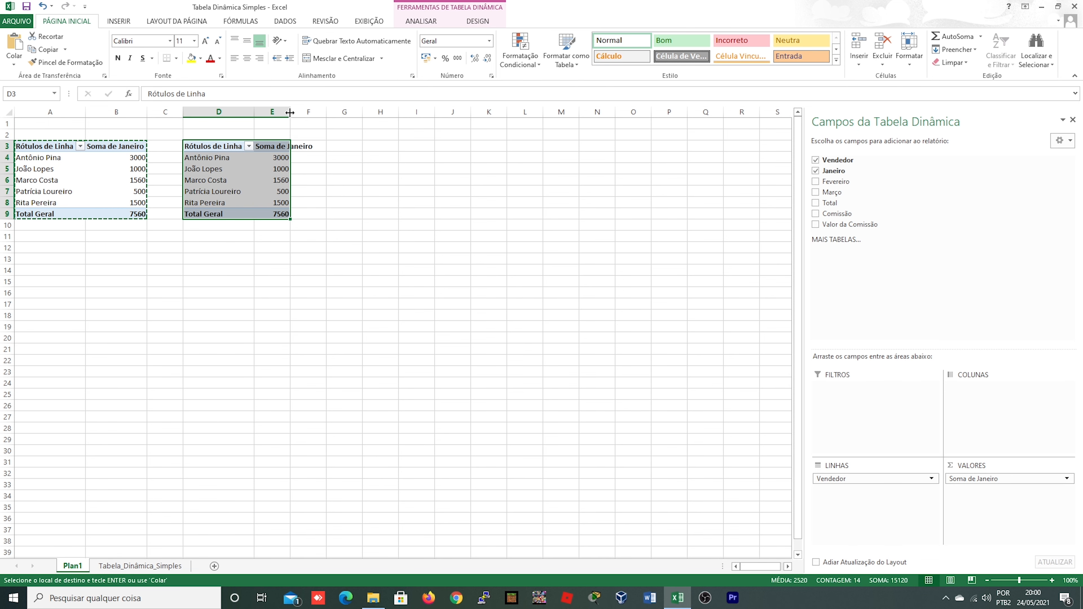
double_click(290, 112)
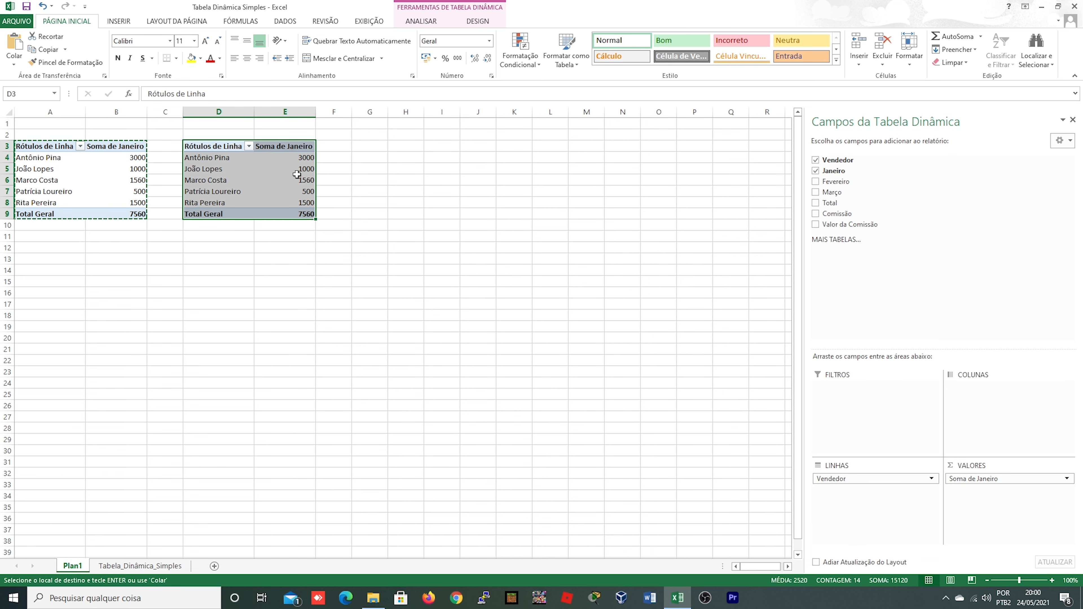
click(343, 289)
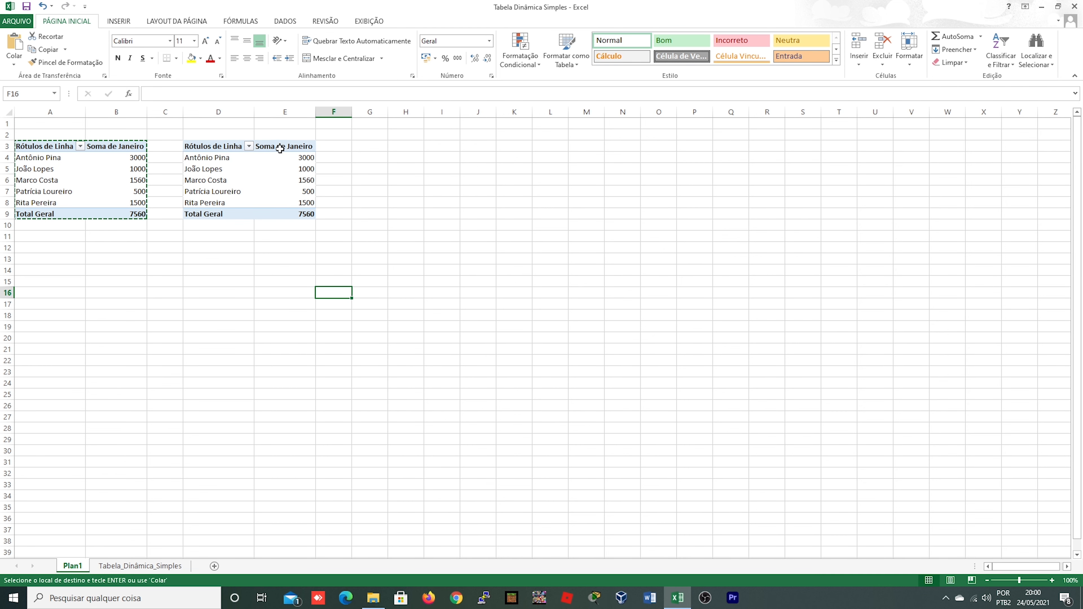
Step: Replace the Janeiro value field with Fevereiro in the pivot table at D3
click(282, 149)
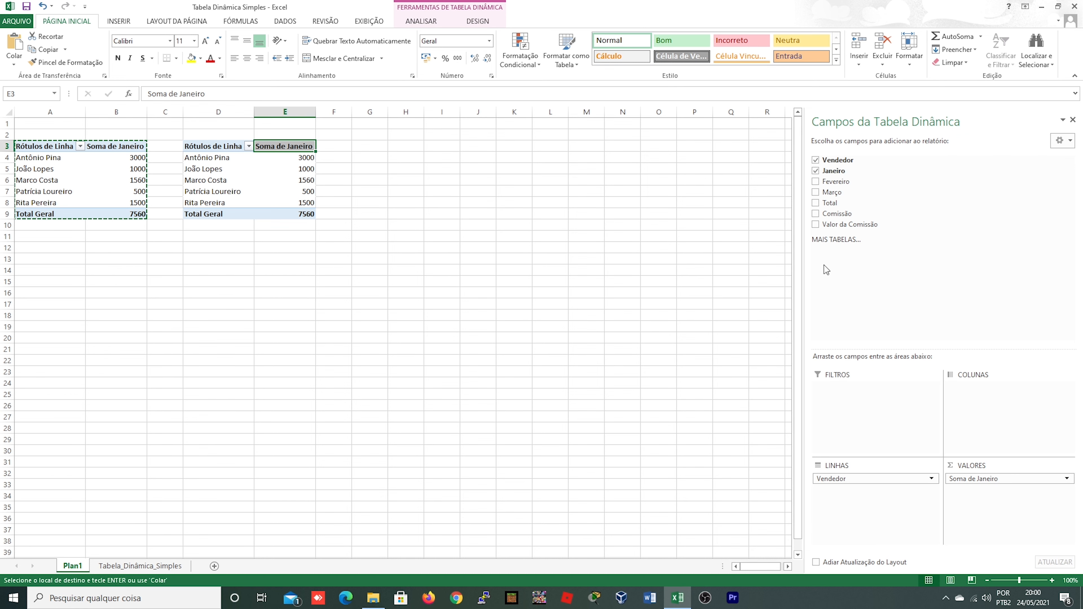
drag(230, 146, 305, 209)
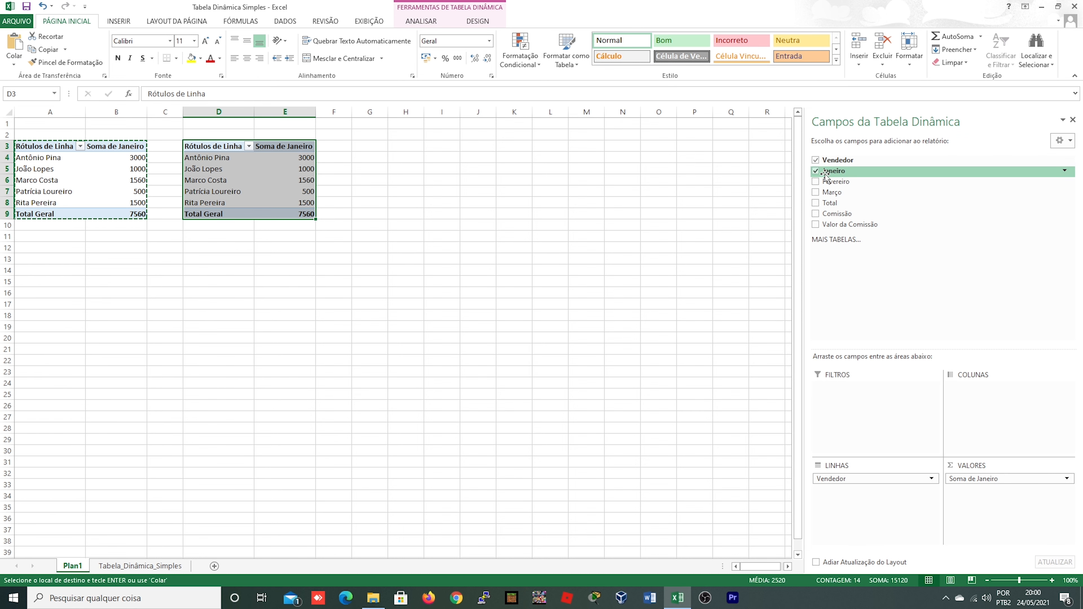
click(816, 171)
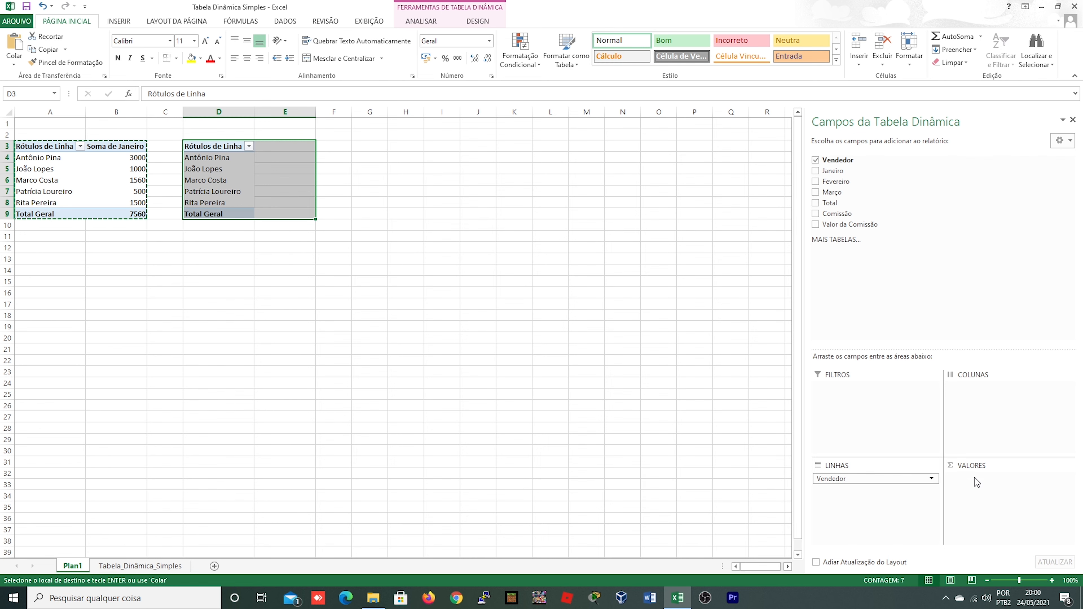
drag(835, 182, 990, 477)
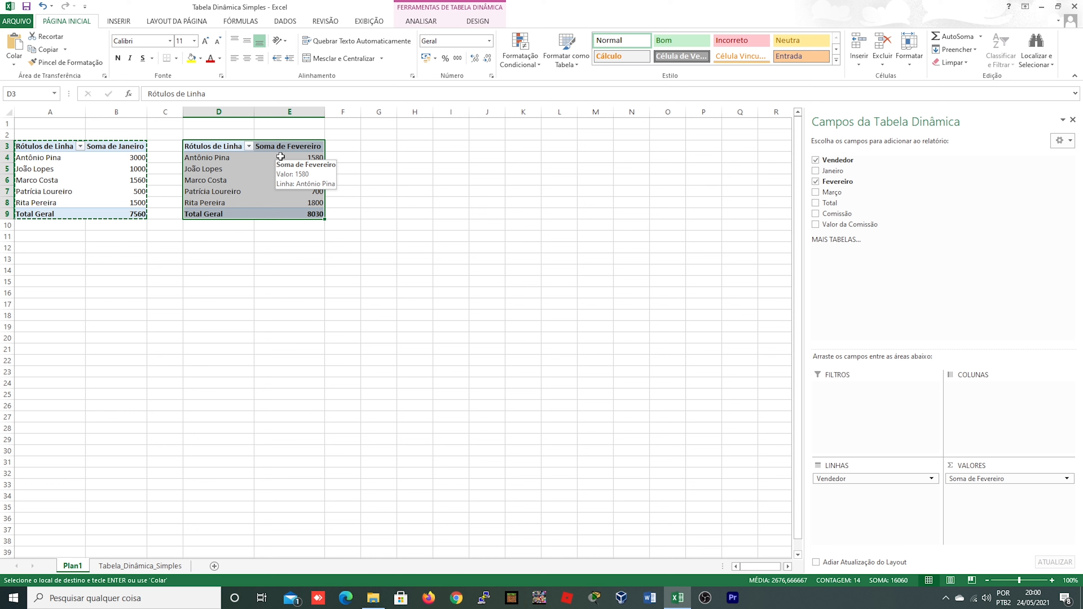
Step: Paste two copies of the Fevereiro pivot table, starting at cells G3 and J3
key(ctrl+c)
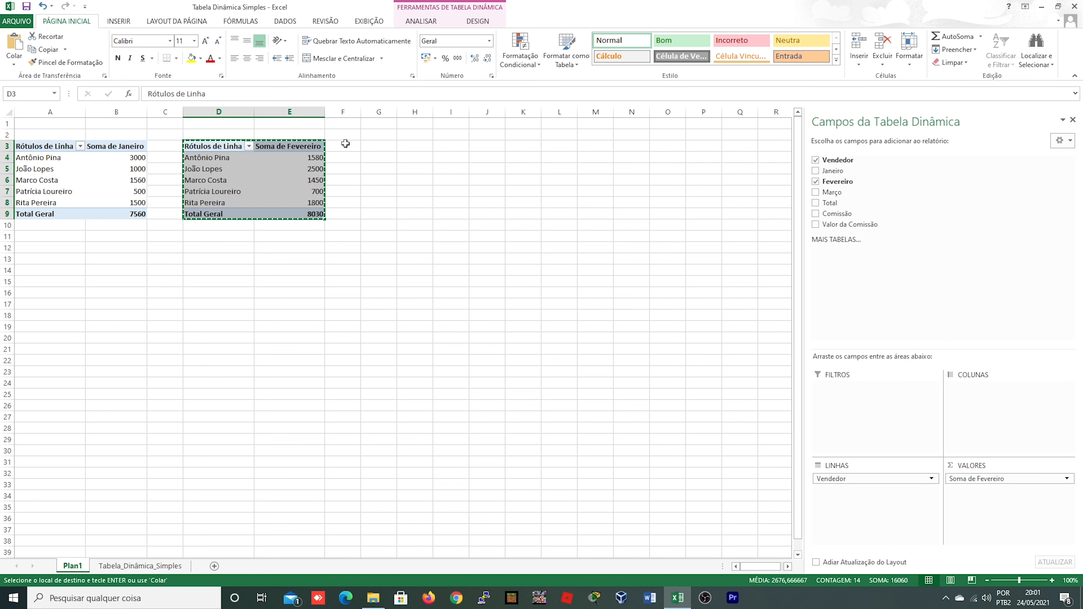
click(374, 145)
key(ctrl+v)
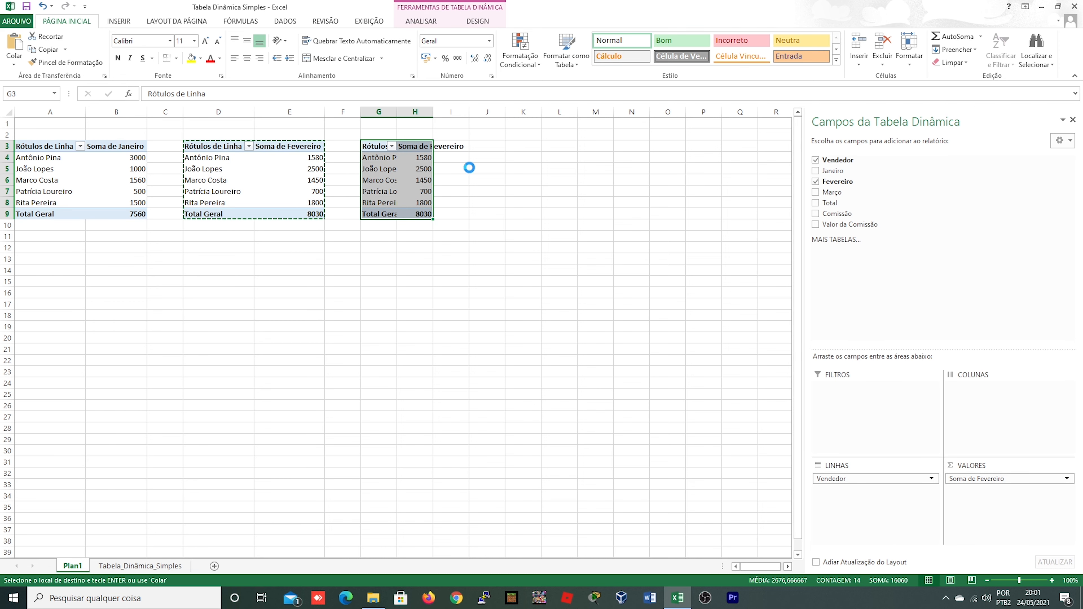
key(ctrl+c)
click(487, 146)
key(ctrl+v)
click(621, 237)
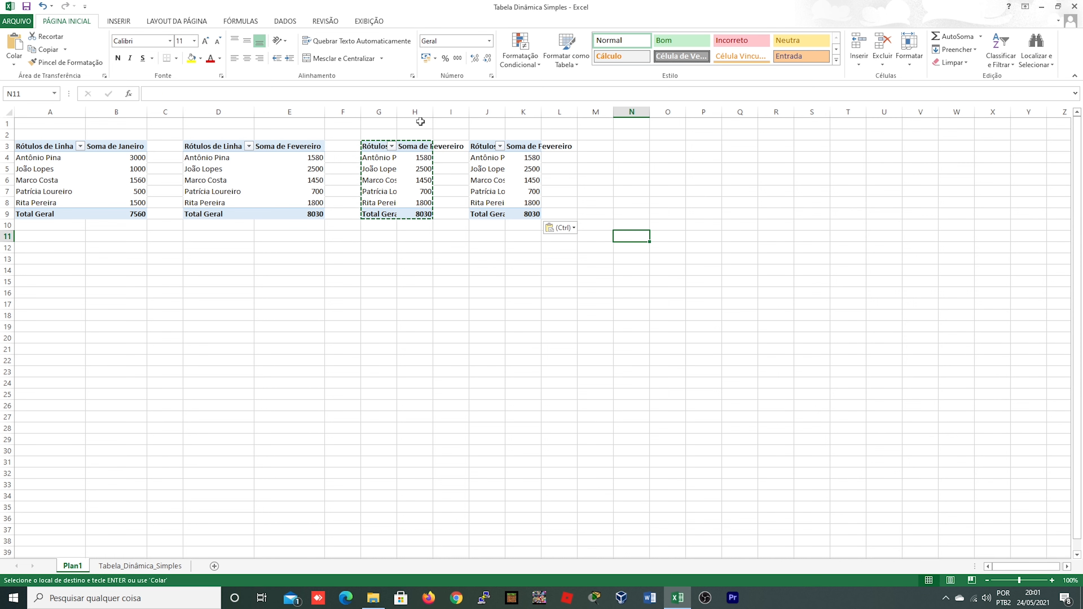
Step: Widen columns G, H, J and K so the copied pivot tables' headings and seller names fit
drag(467, 112, 502, 111)
drag(571, 114, 609, 114)
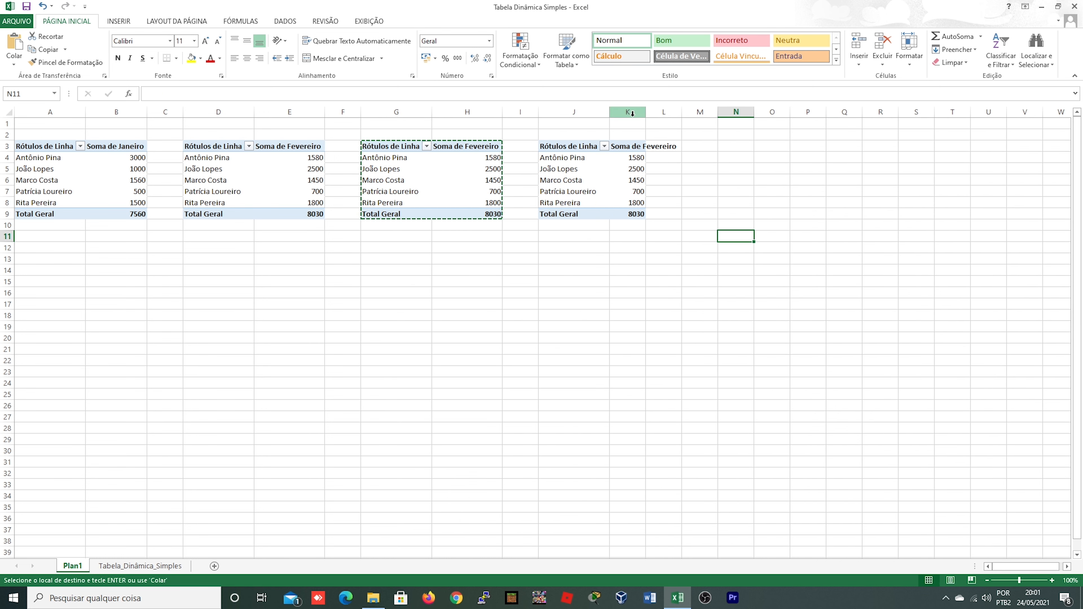
double_click(646, 115)
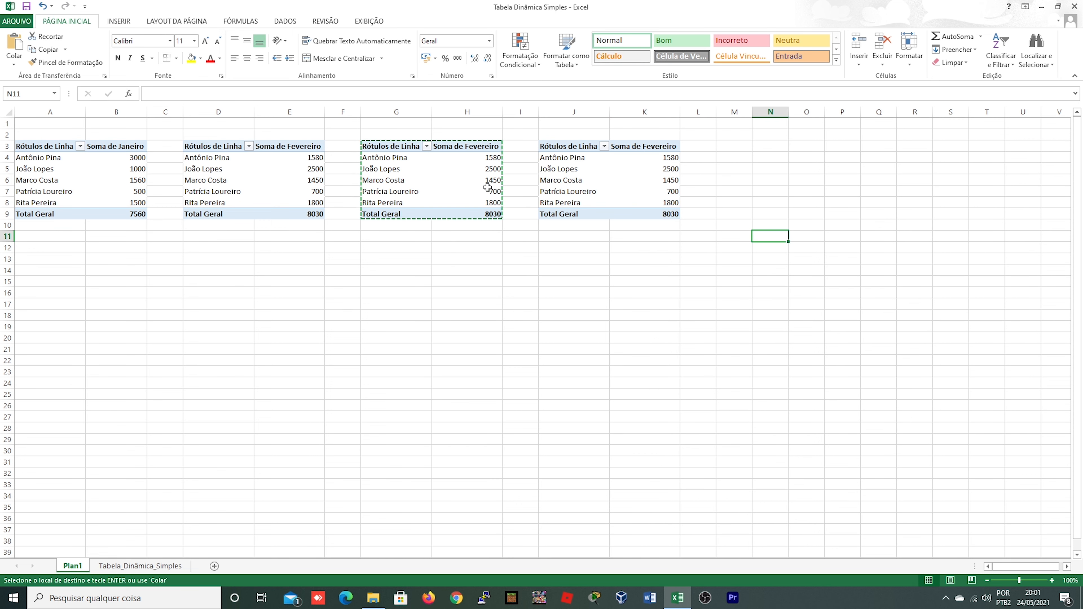
Step: Replace the Fevereiro value field with Março in the pivot table at G3
drag(394, 150, 493, 213)
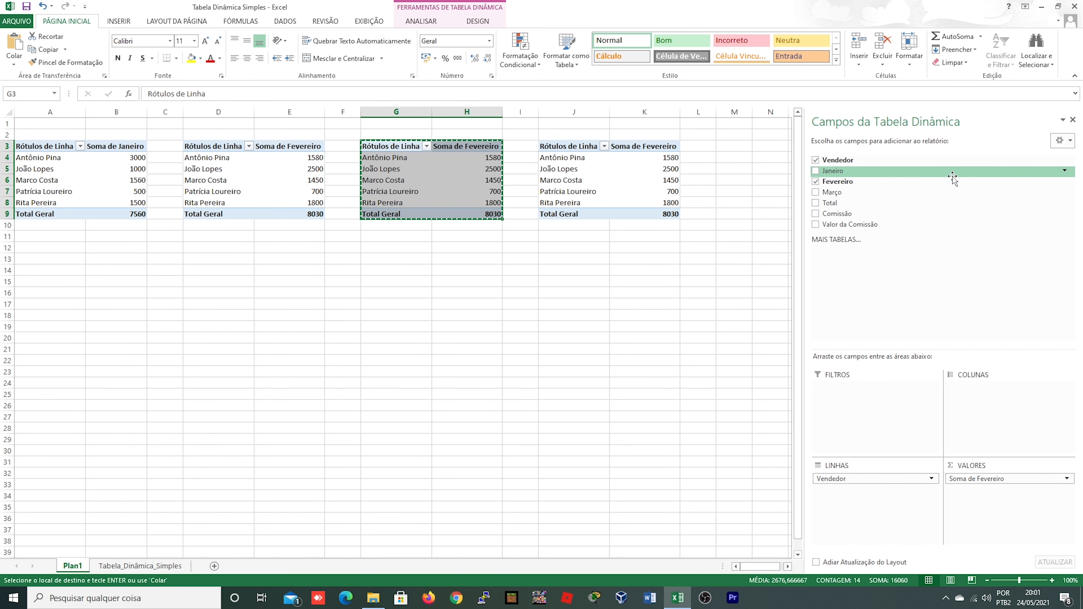
click(815, 183)
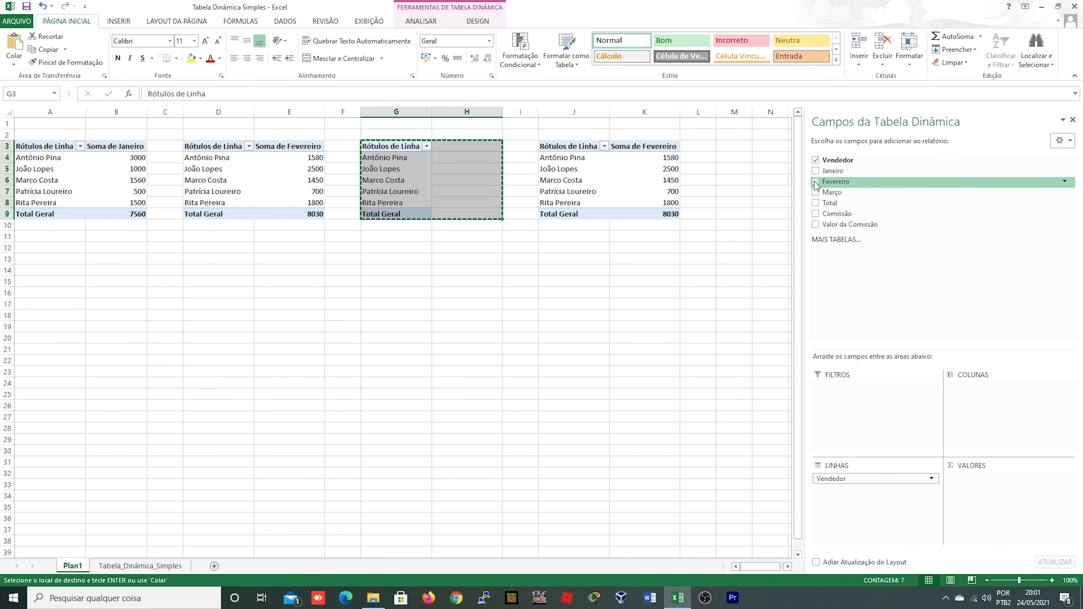
drag(831, 192, 980, 480)
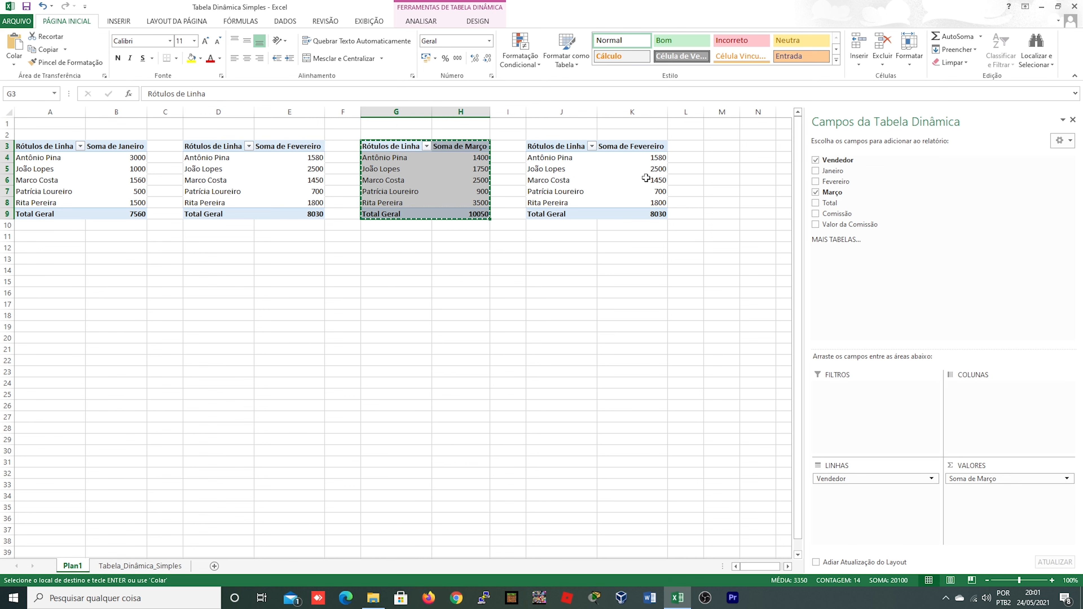
Step: Replace the Fevereiro value field with Total in the pivot table at J3 and clear the copy selection
drag(545, 147, 659, 216)
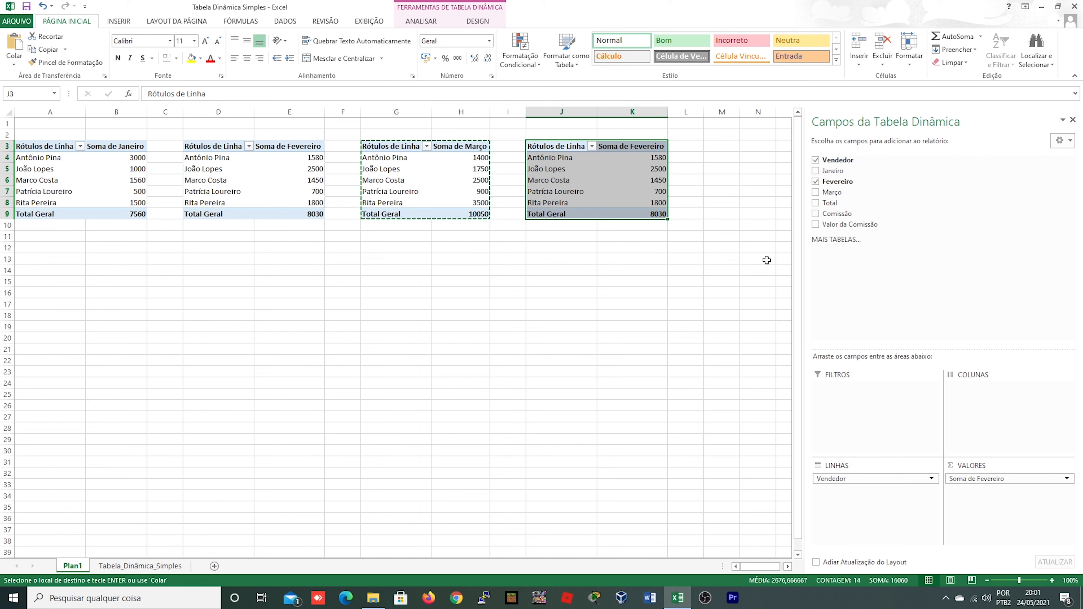
click(818, 181)
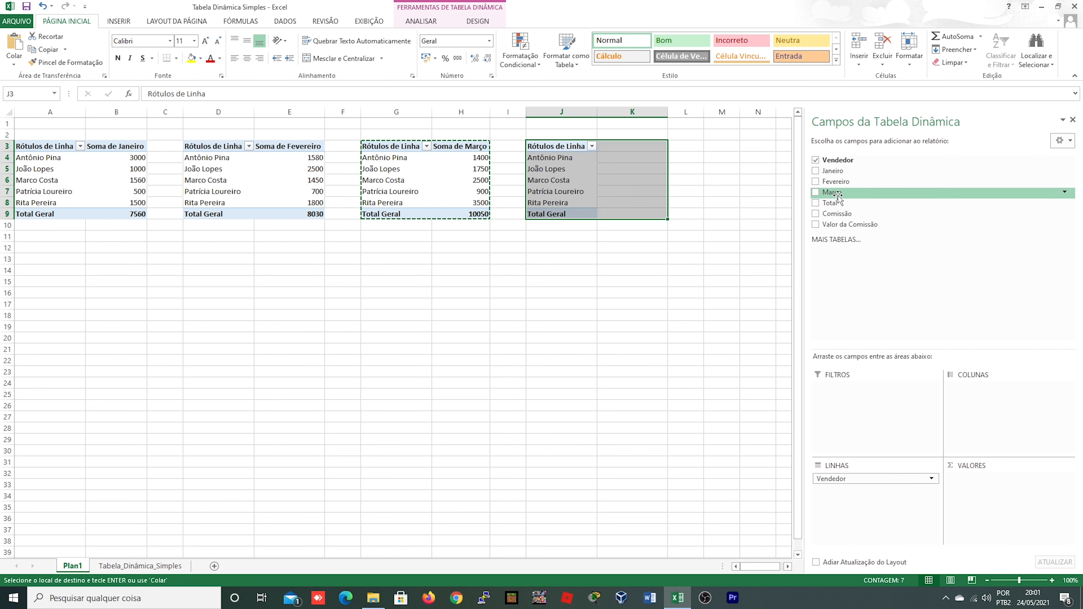
drag(833, 205, 979, 475)
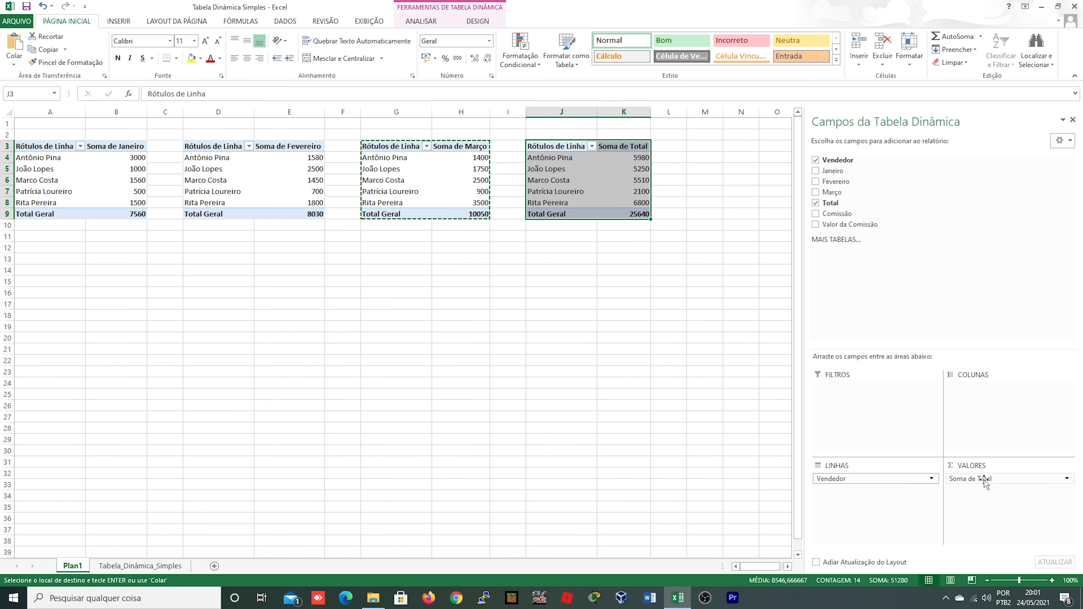
click(548, 147)
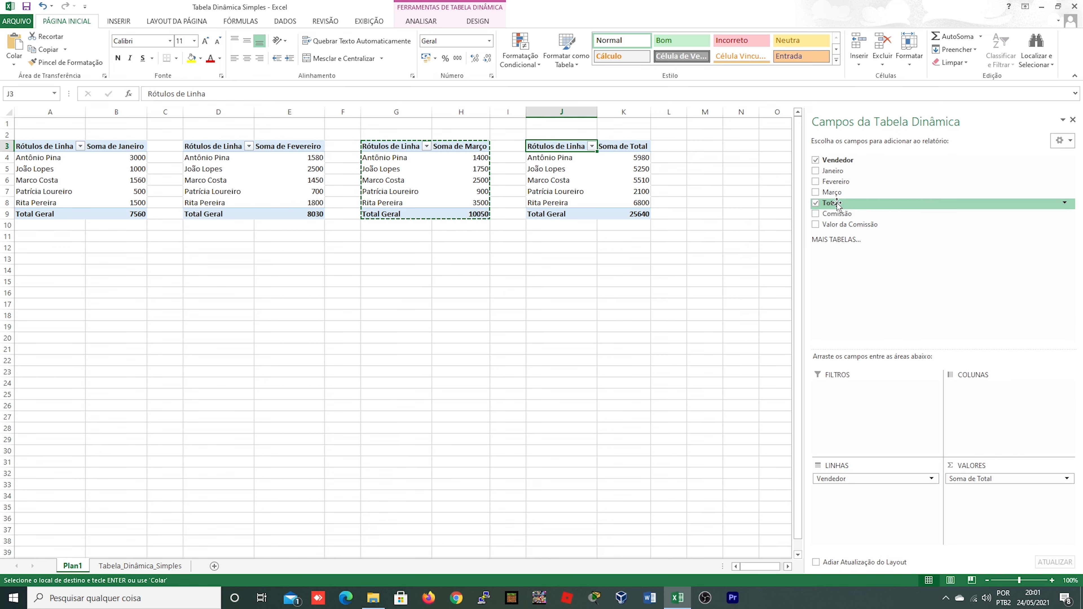
click(471, 305)
double_click(364, 370)
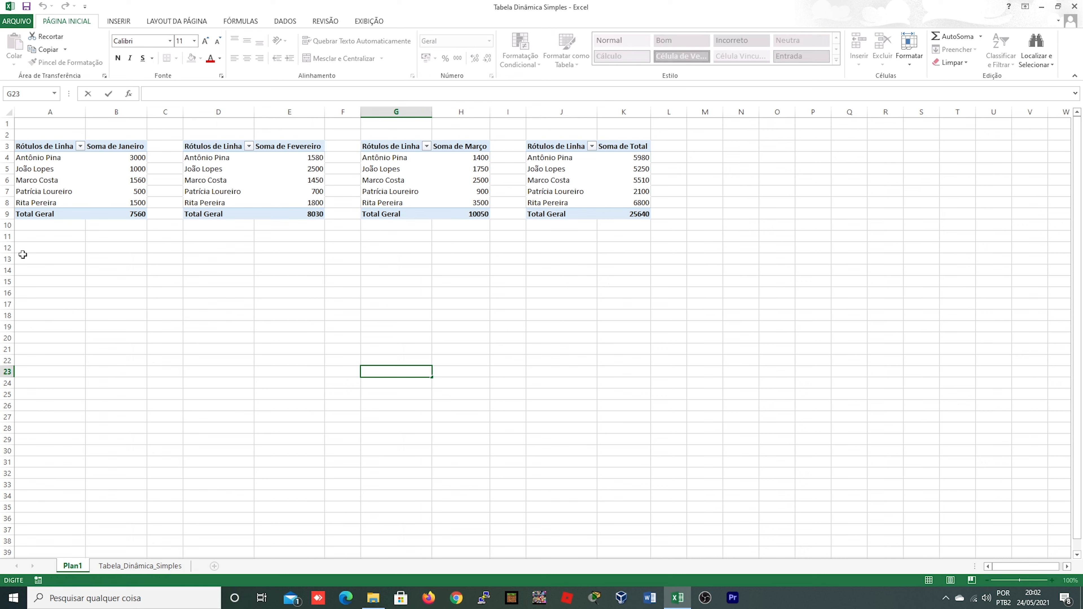
Step: Review the Janeiro and Fevereiro pivot tables, and return to the Tabela_Dinâmica_Simples sheet
drag(34, 146, 105, 212)
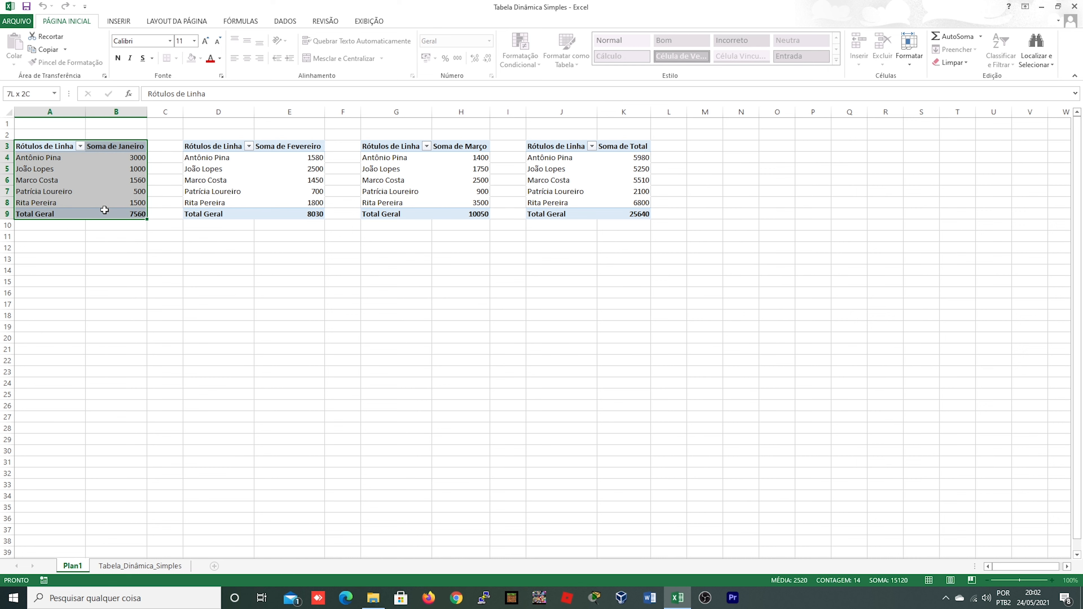
drag(207, 146, 315, 213)
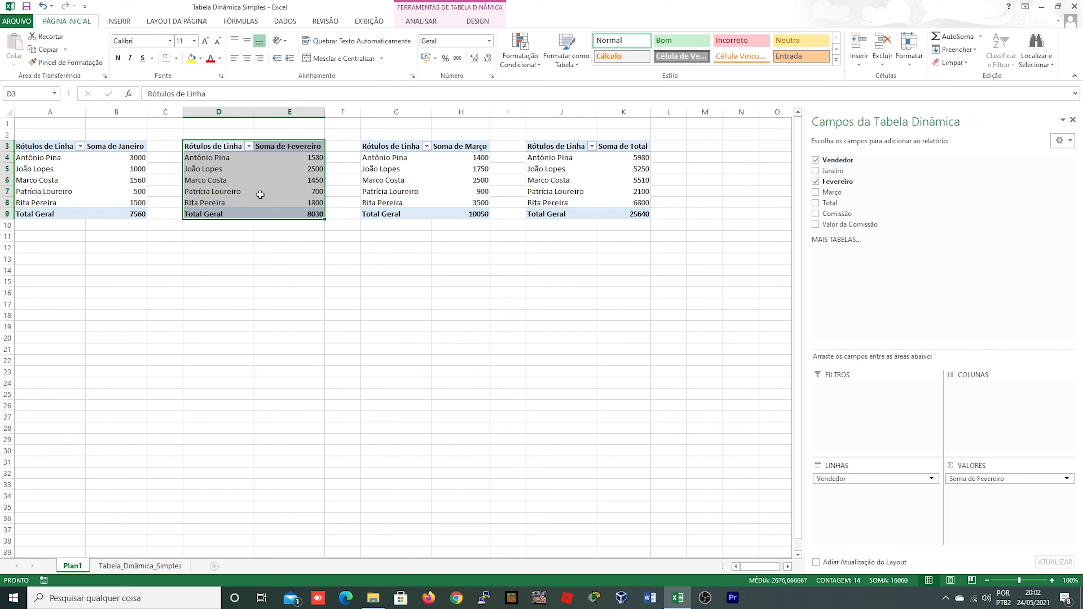
mouse_move(260, 195)
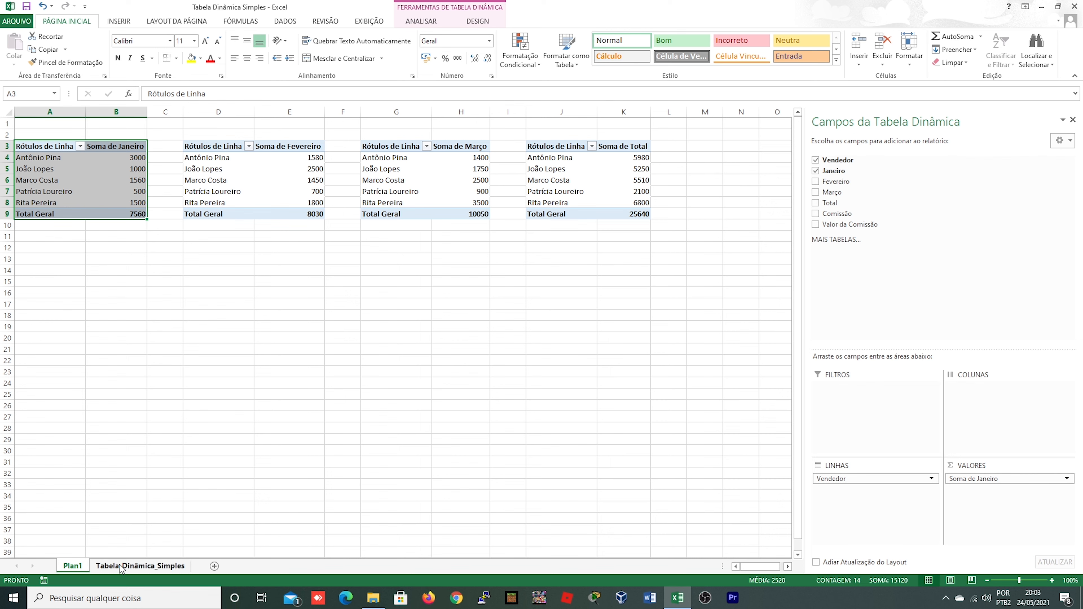
click(133, 567)
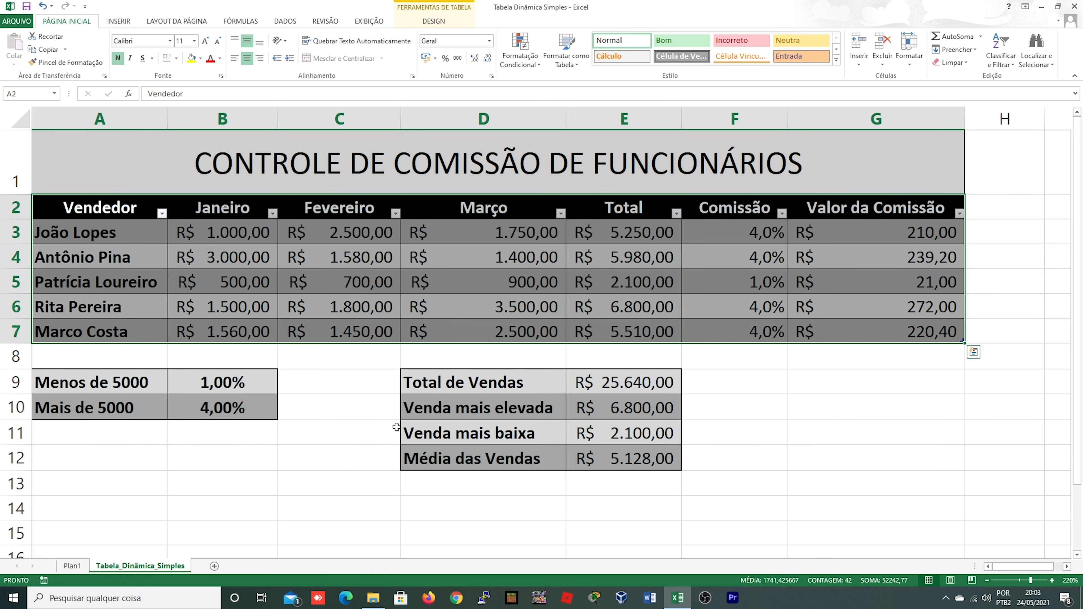
Step: Examine the Comissão percentages in F3:F7 of the source table and return to the Plan1 sheet
click(510, 411)
drag(733, 240, 744, 329)
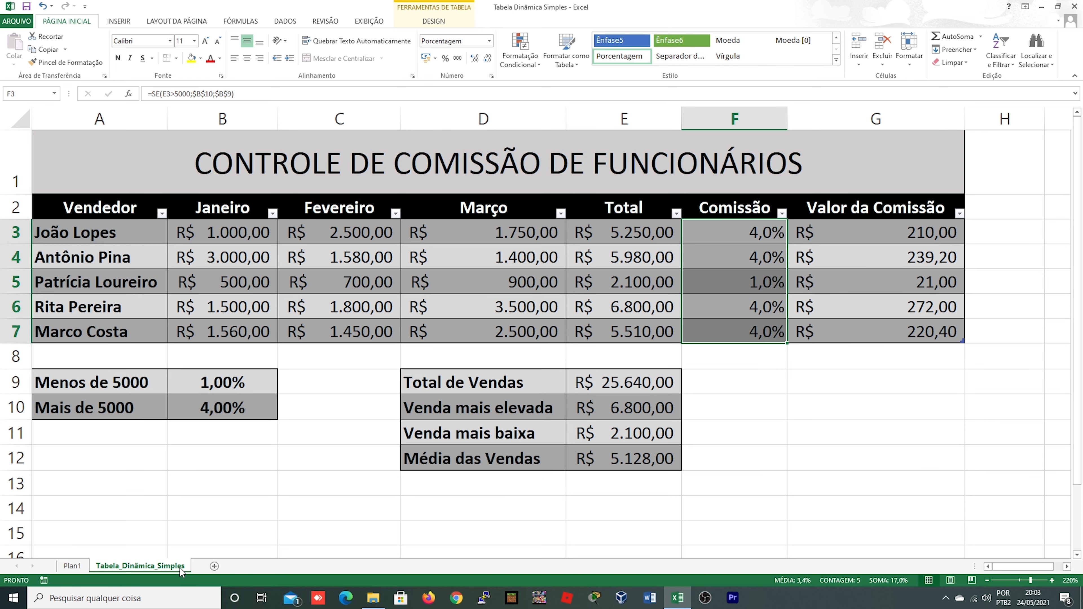
click(76, 568)
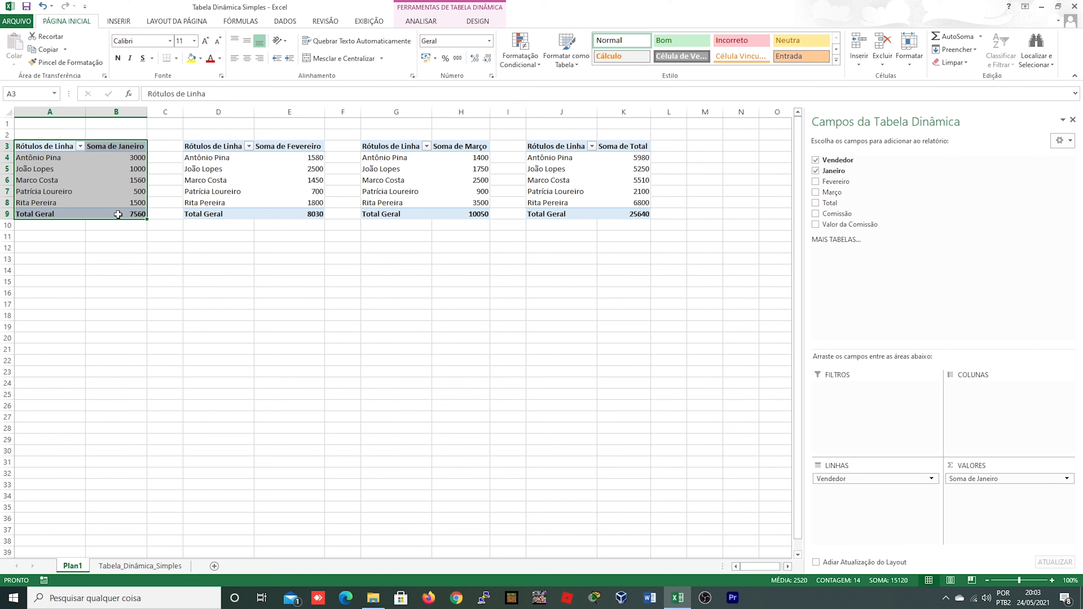
Step: Insert a slicer for the Comissão field from the Janeiro pivot table
mouse_move(119, 215)
click(423, 22)
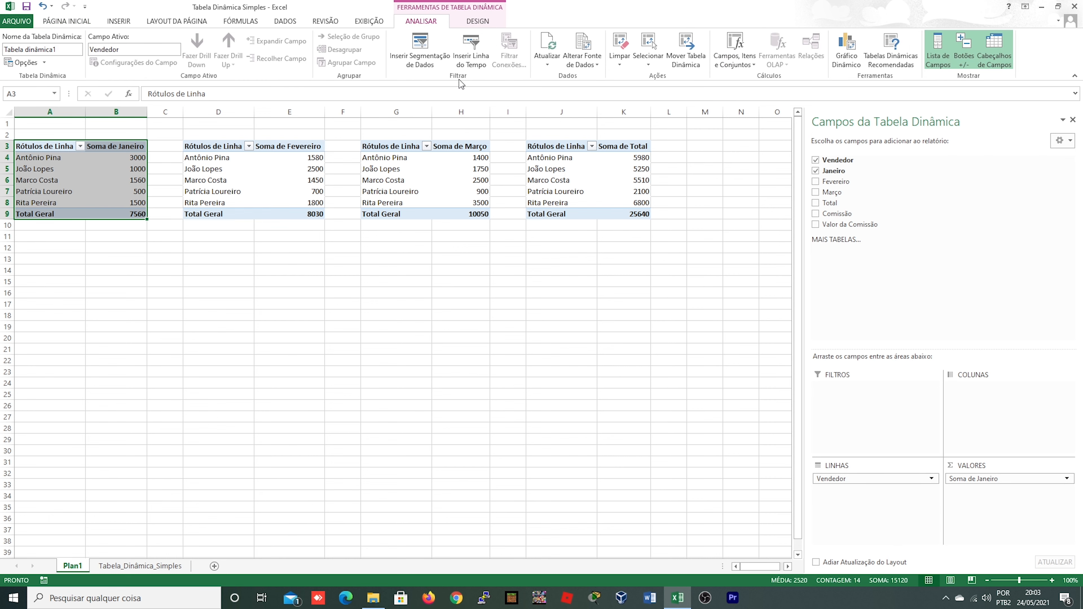
click(421, 62)
drag(722, 309, 130, 258)
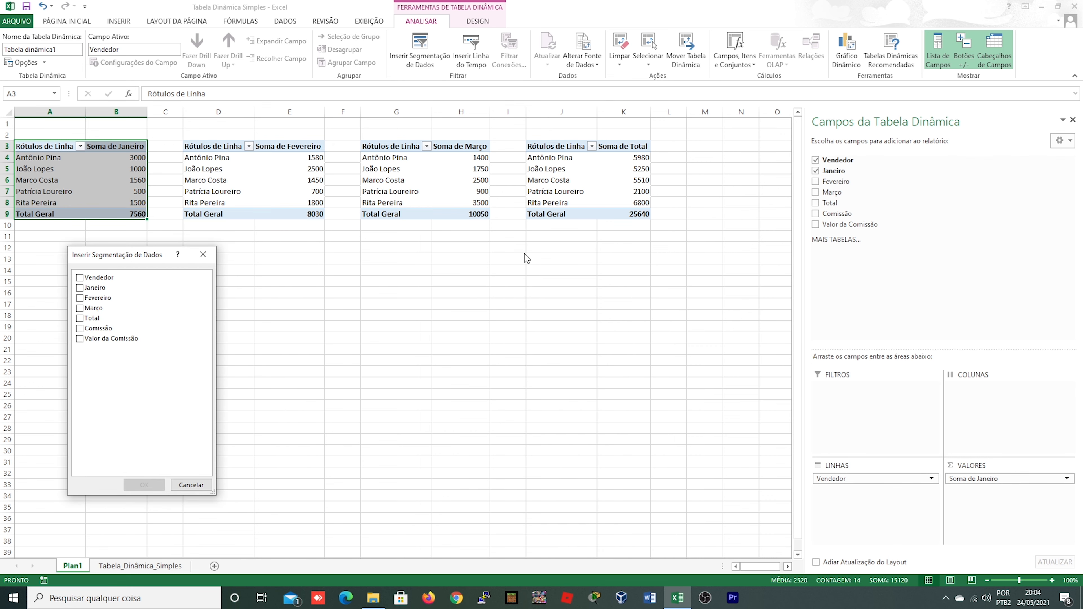
click(80, 328)
click(144, 485)
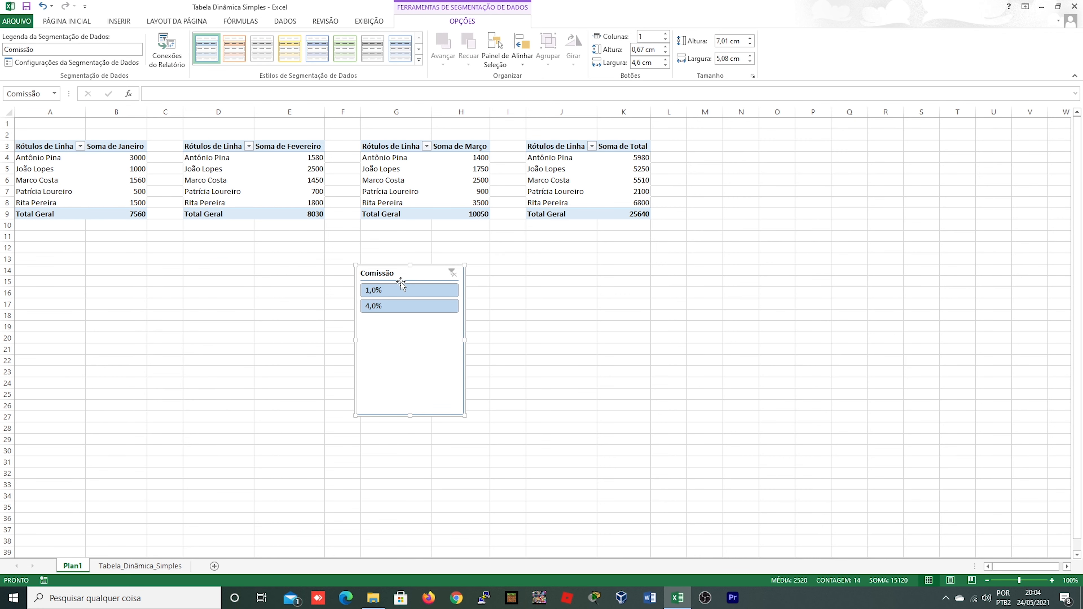
Step: Place the Comissão slicer directly below the Janeiro pivot table, starting around row 11
drag(419, 275, 93, 253)
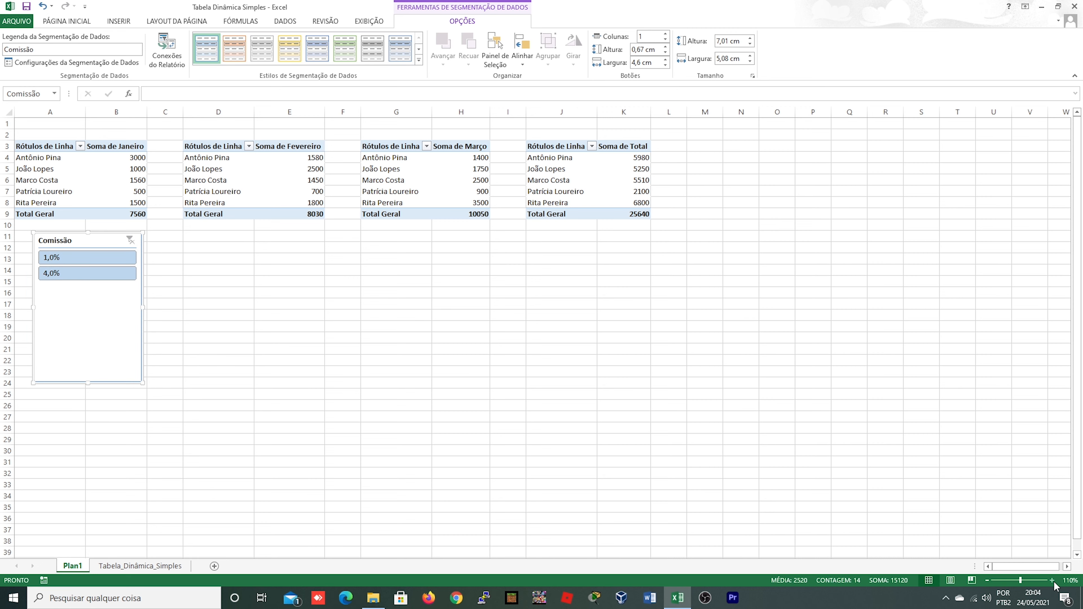
click(1052, 581)
click(1052, 580)
click(1052, 580)
click(1052, 581)
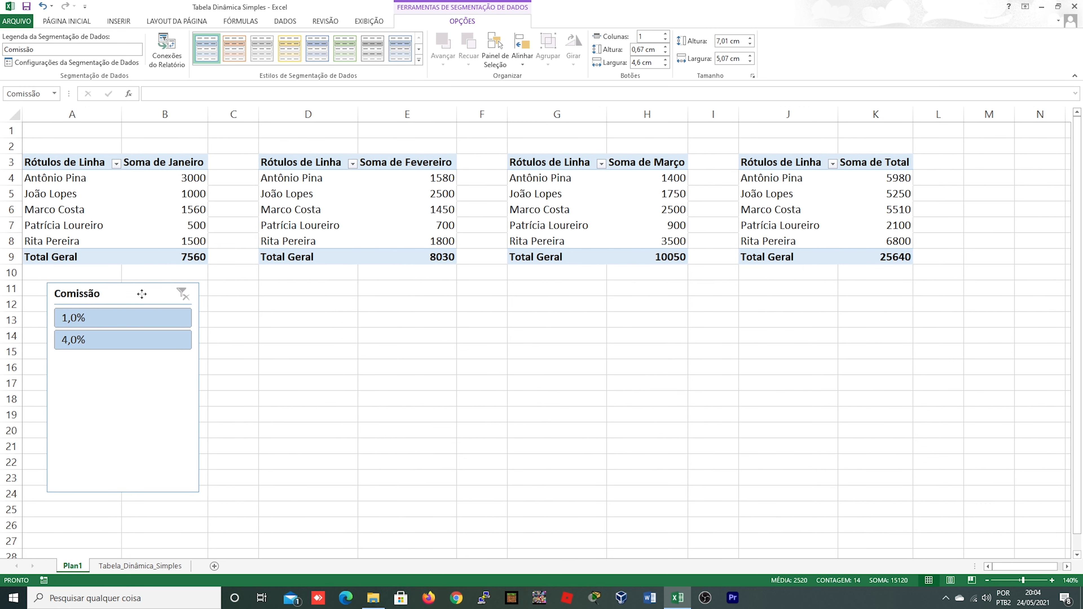
drag(136, 295, 130, 298)
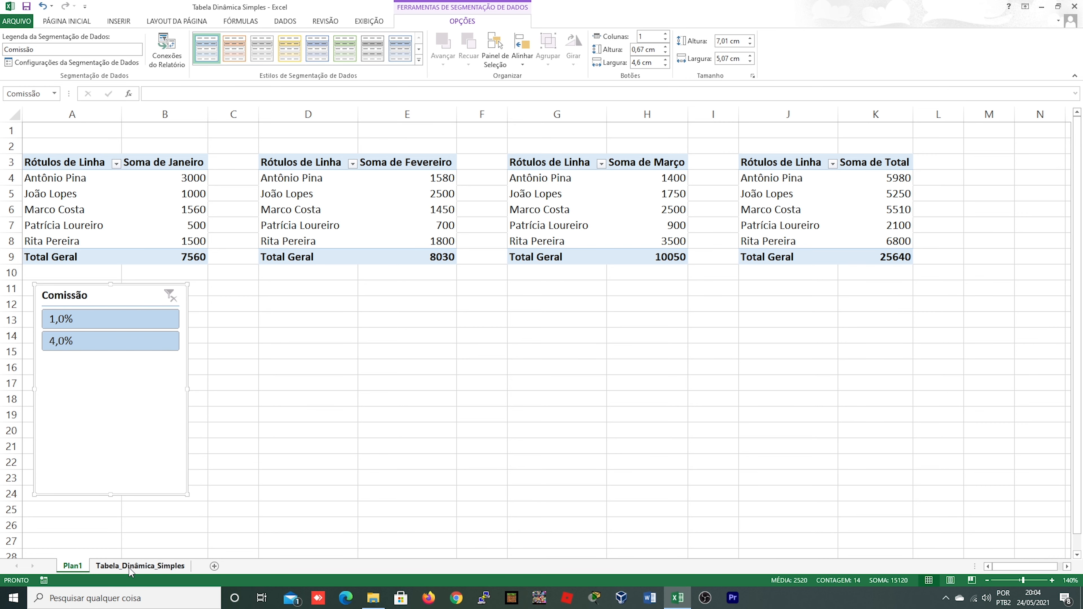
Step: Check the source commissions, then test the Comissão slicer on the Janeiro pivot table with 1,0% and 4,0% and clear its filter
click(140, 566)
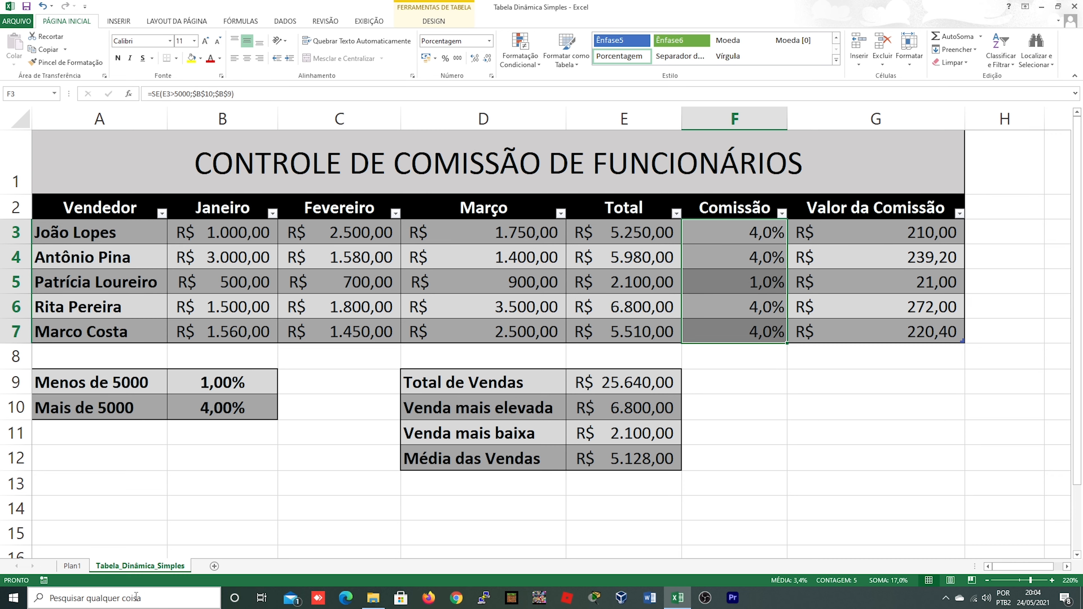
click(72, 566)
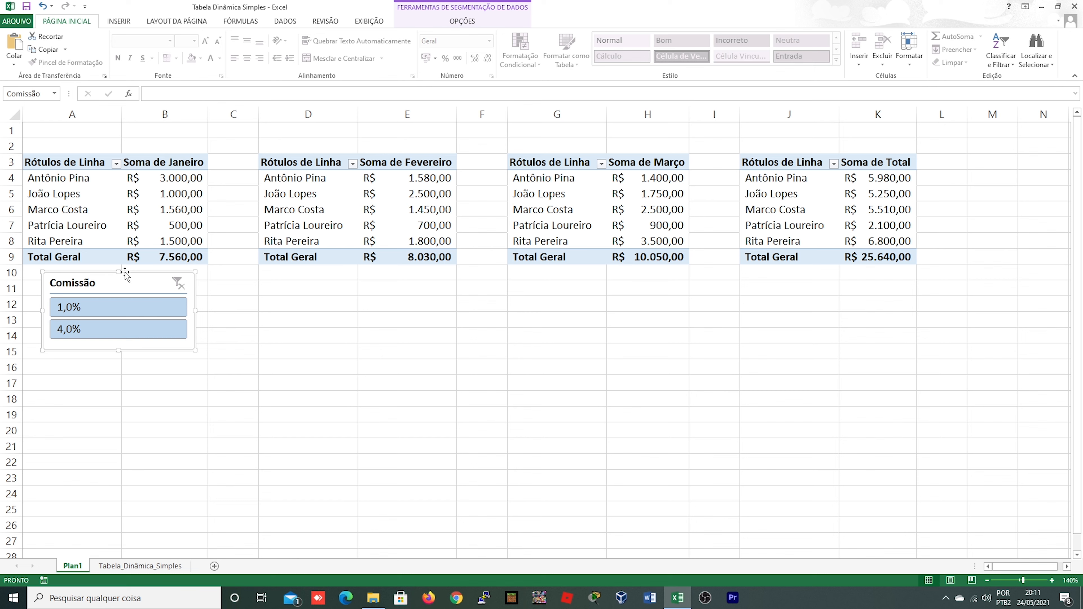
click(70, 310)
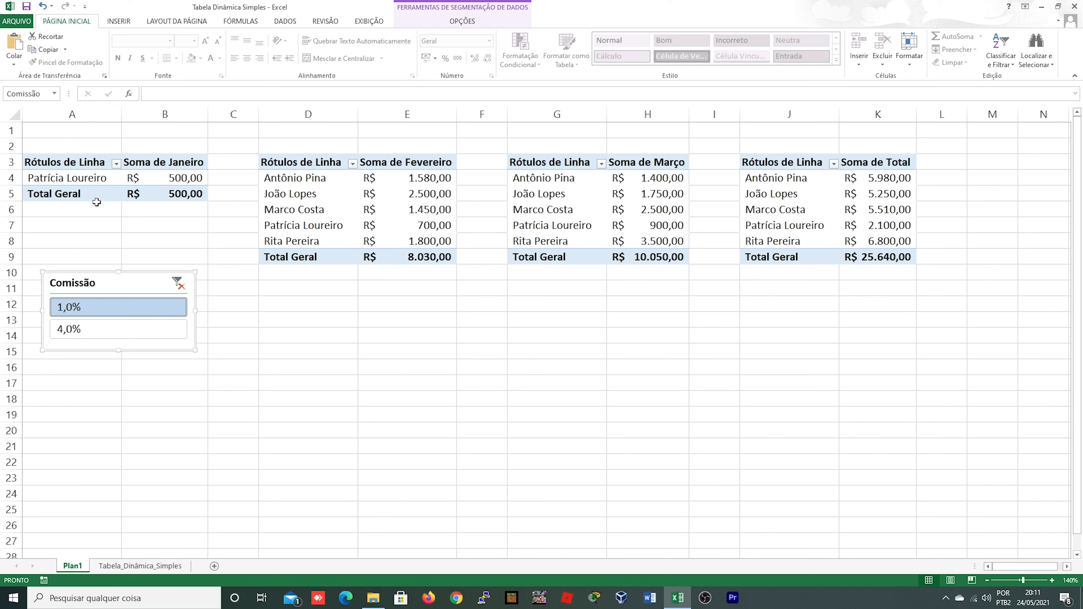
click(88, 332)
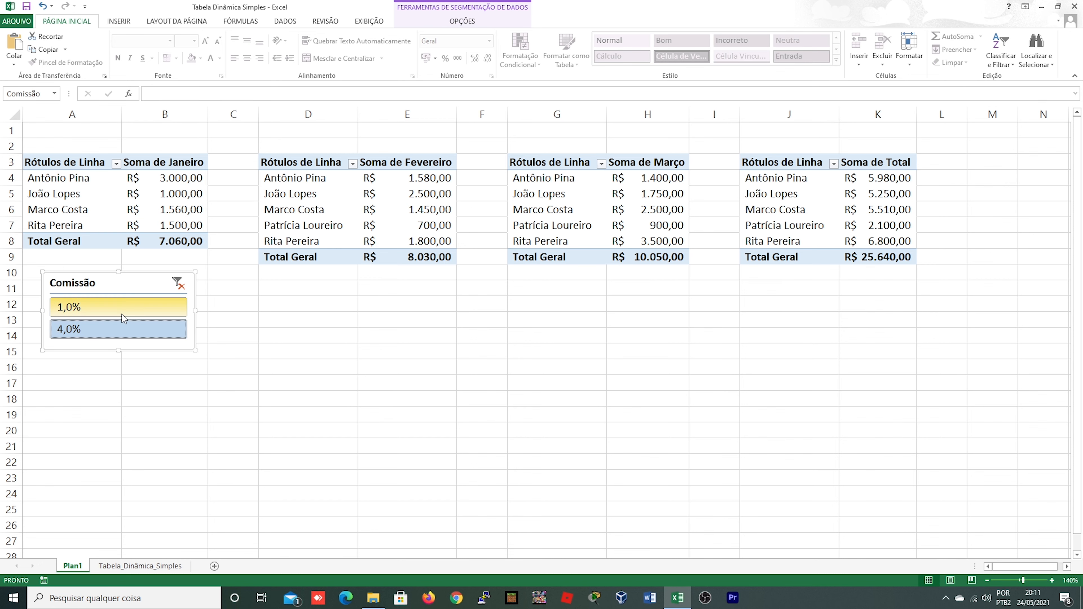
click(177, 282)
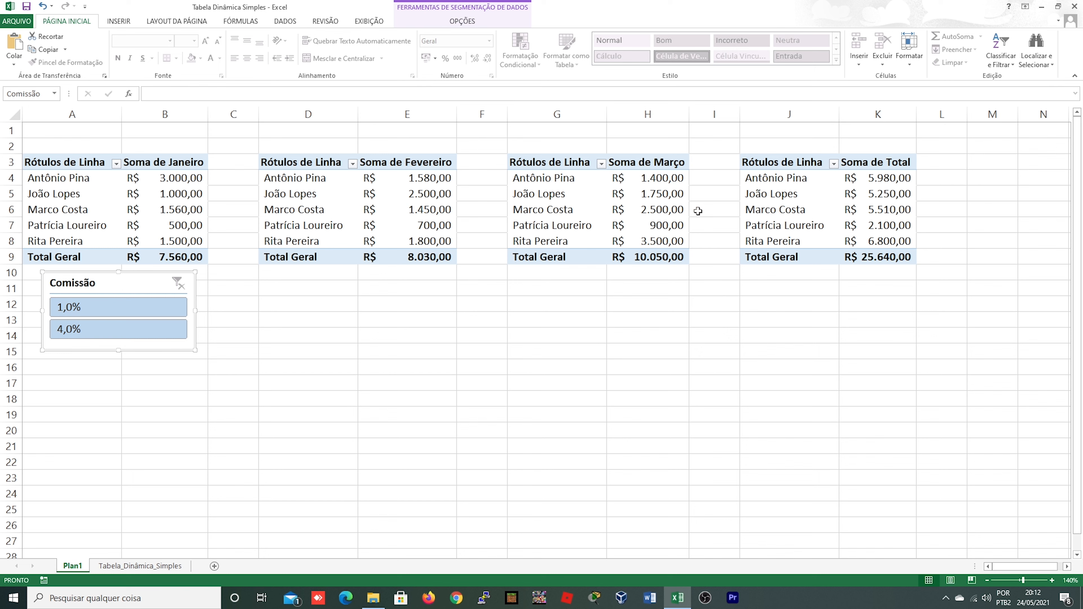
Step: Move the Comissão slicer below the Fevereiro and Março pivot tables and connect it to Tabela dinâmica2, Tabela dinâmica3 and Tabela dinâmica4 as well
drag(128, 281, 492, 287)
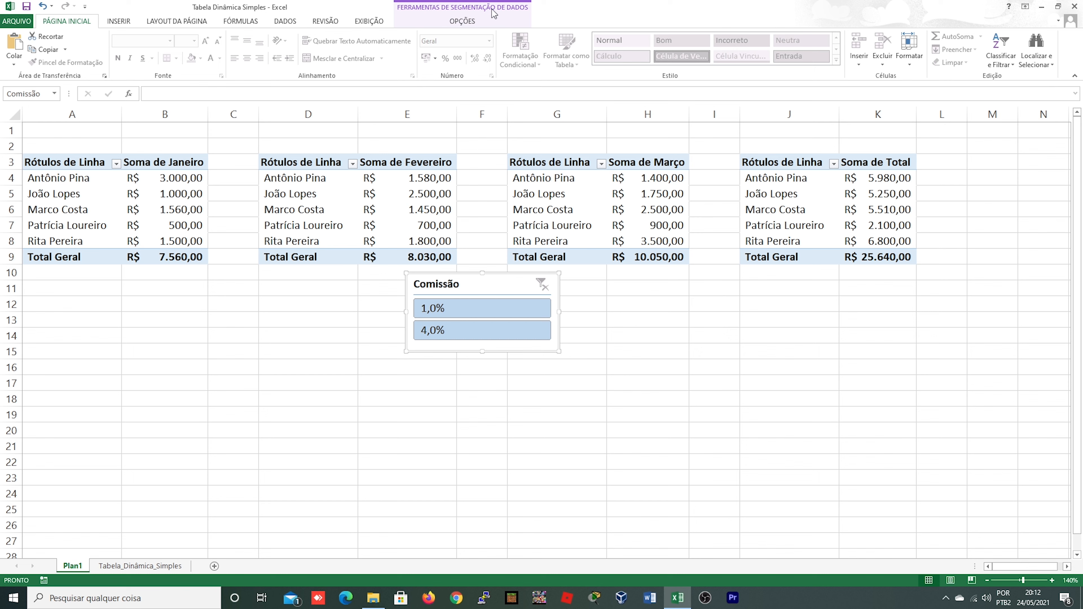
click(462, 21)
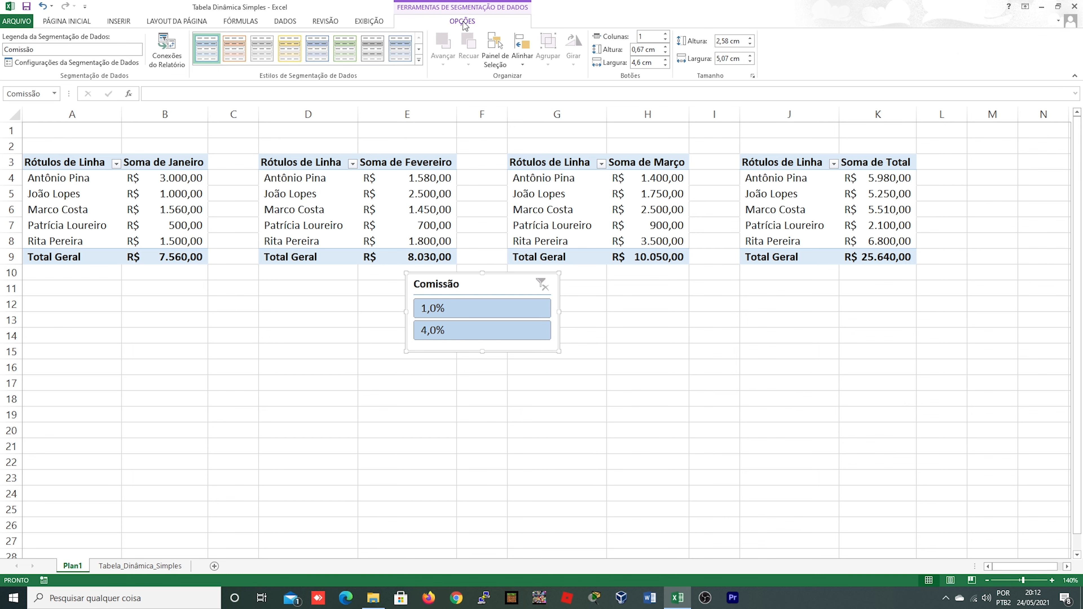
click(173, 59)
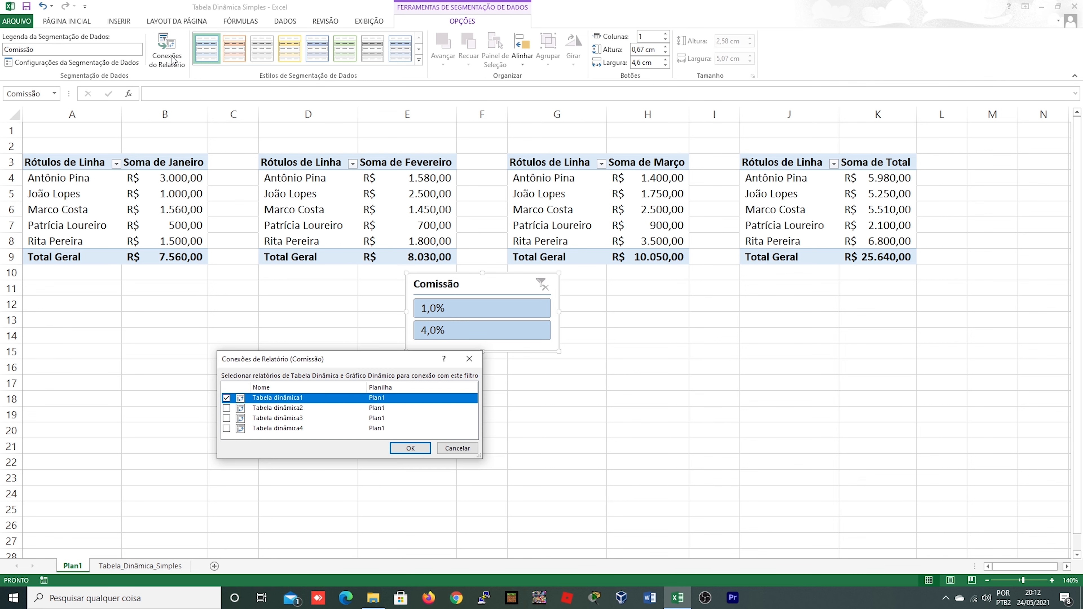
drag(363, 425, 458, 379)
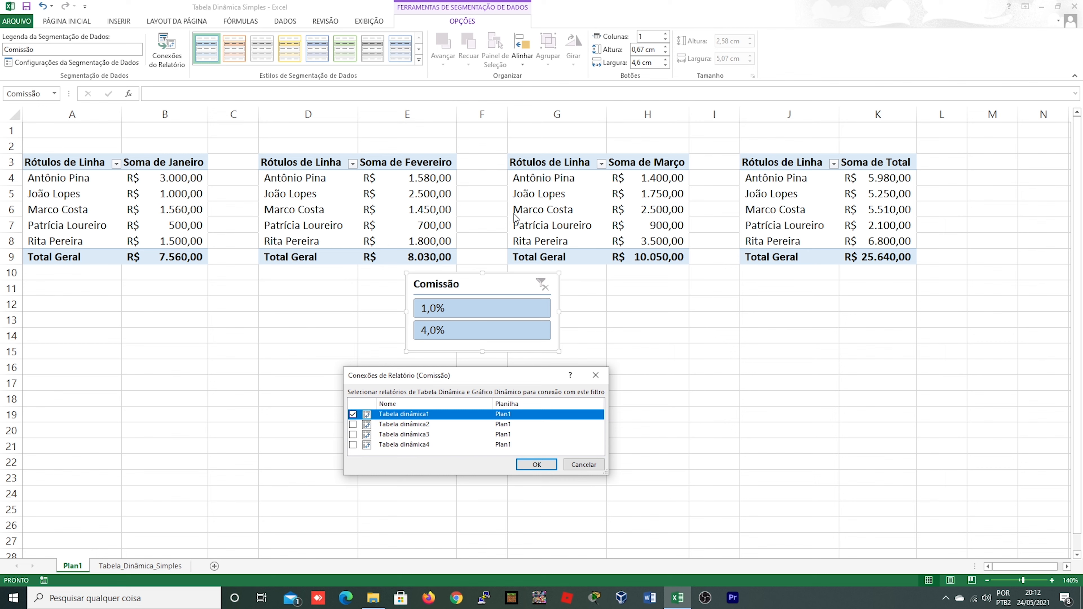
click(353, 424)
click(352, 434)
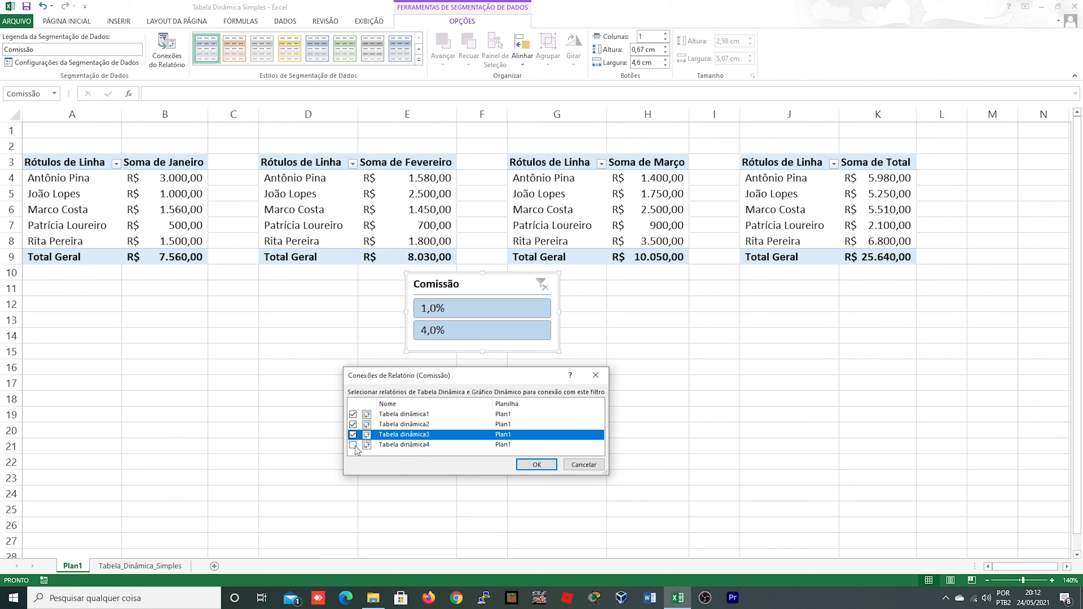
click(353, 444)
click(536, 466)
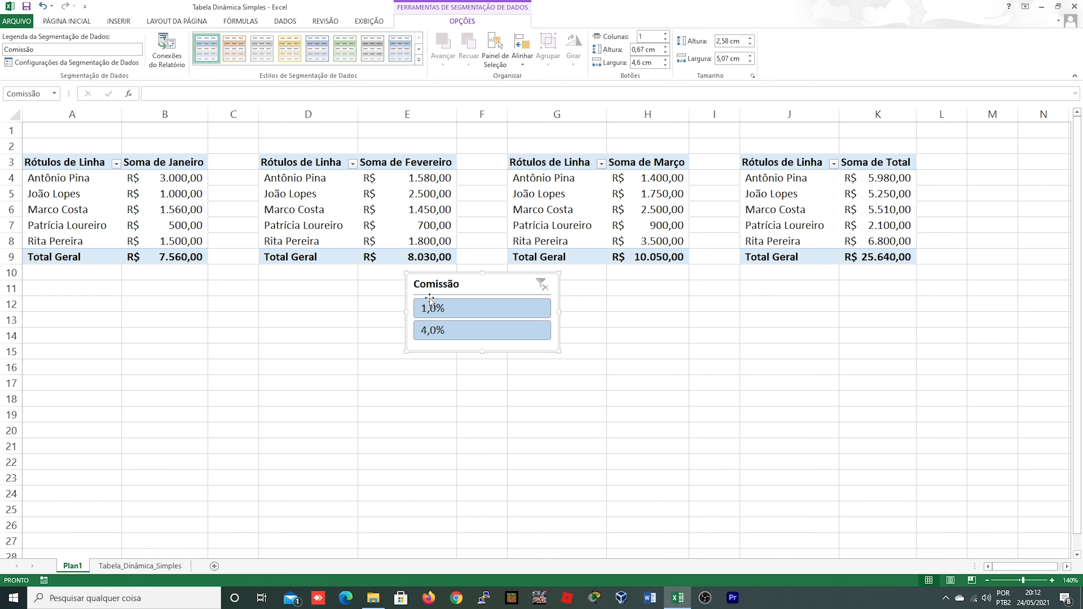
Step: Test the Comissão slicer on all four pivot tables with 1,0% and 4,0%, clear its filter, and review the source Comissão column
click(474, 307)
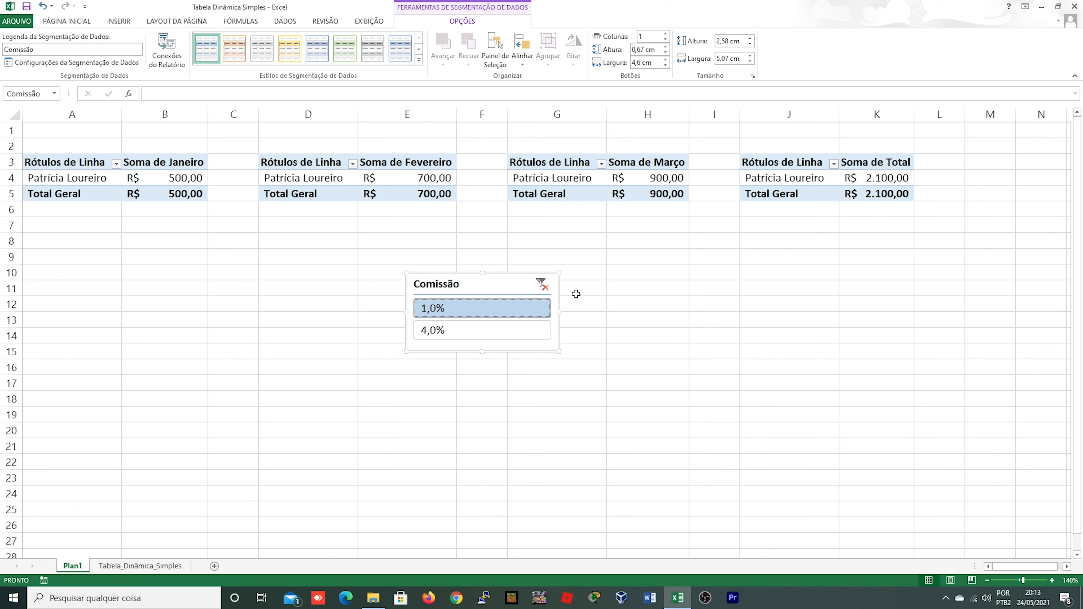
click(464, 336)
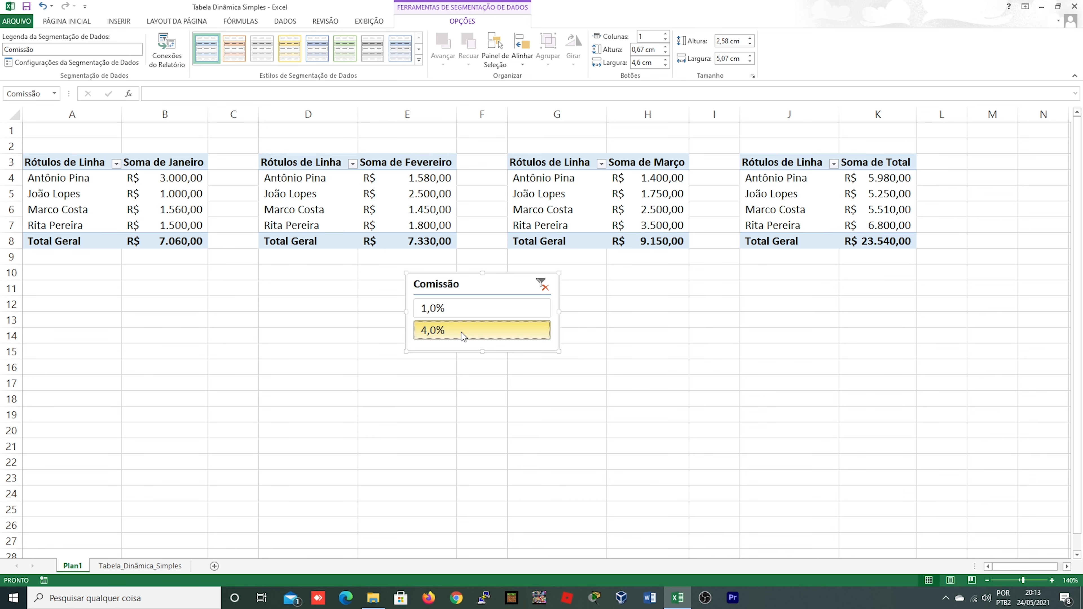
click(544, 285)
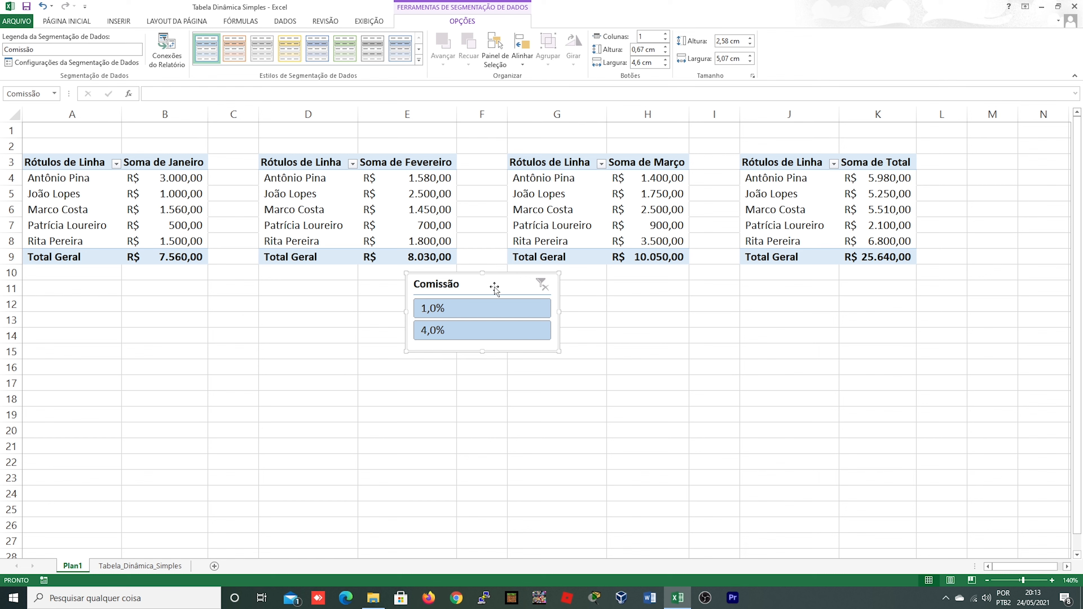
click(141, 566)
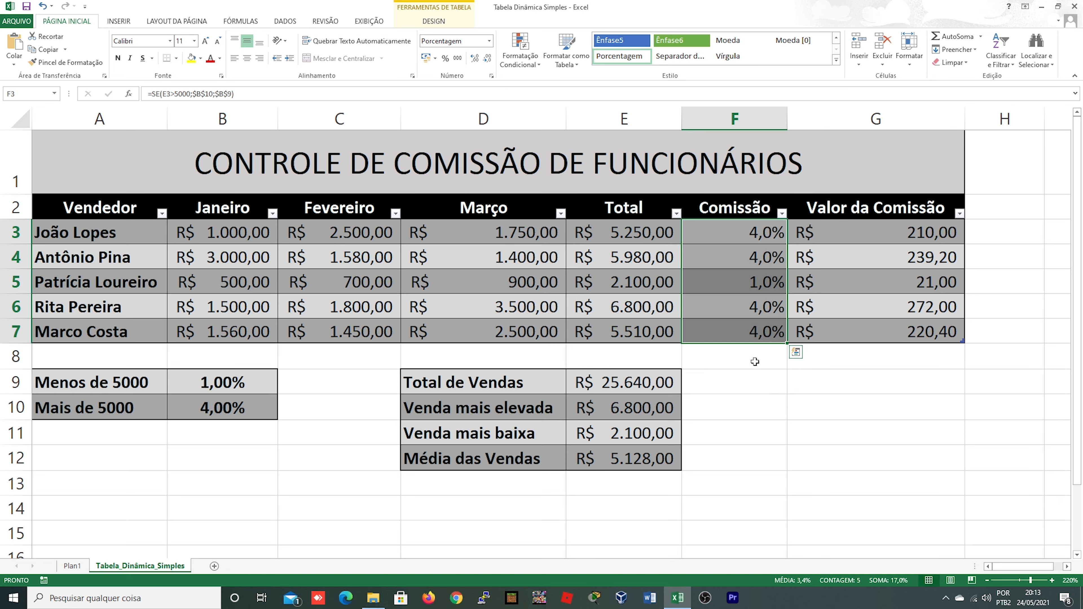
click(72, 565)
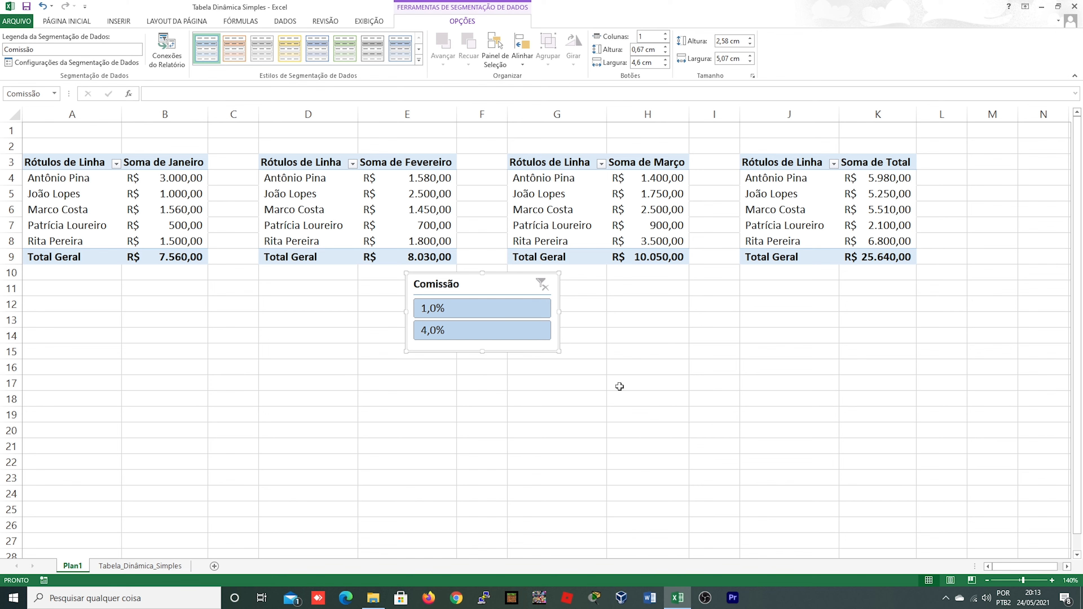